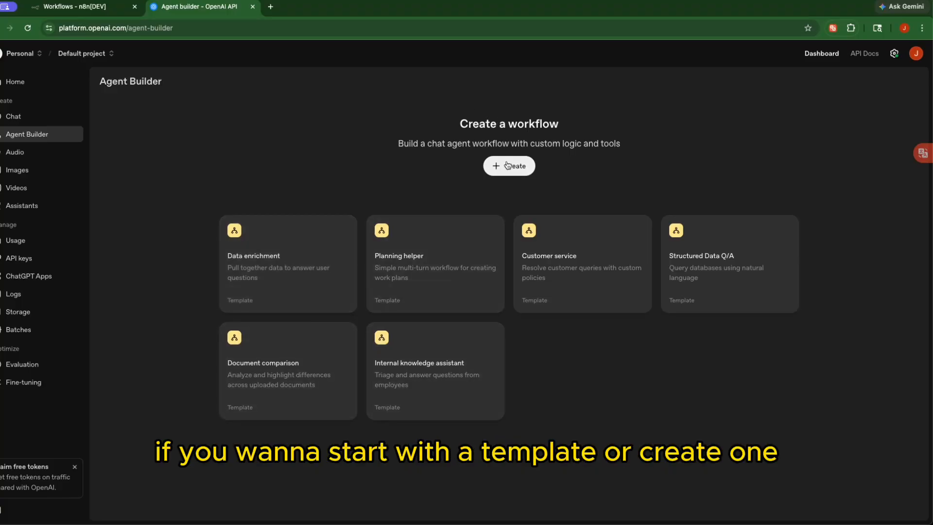
# From the n8n workflows overview, open the template library of 8834 workflow templates
pyautogui.click(81, 9)
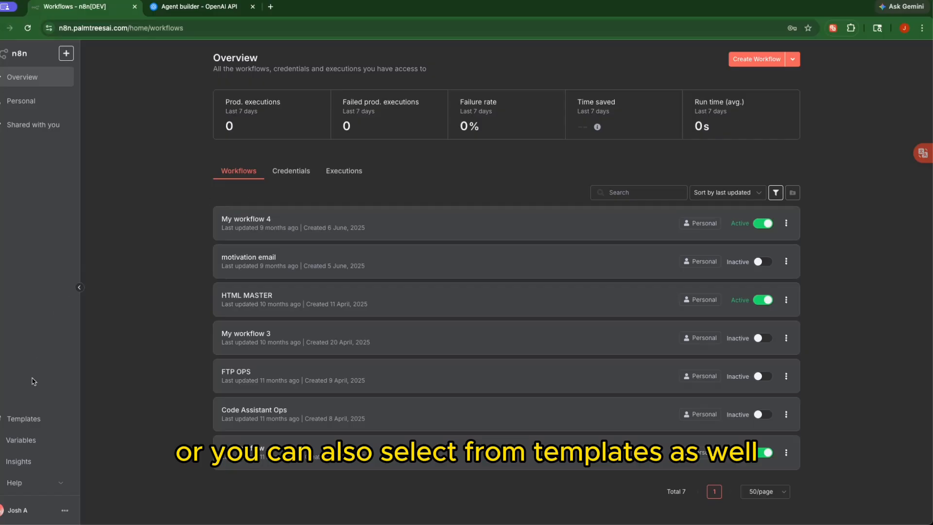
pyautogui.click(29, 421)
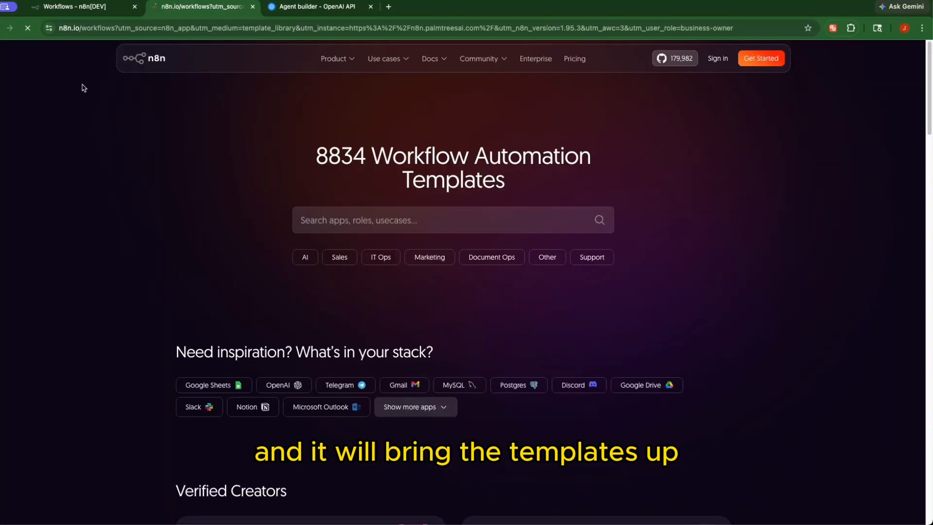
# Scroll through the n8n template library, briefly checking back on the workflows overview
pyautogui.scroll(-5, 134, 73)
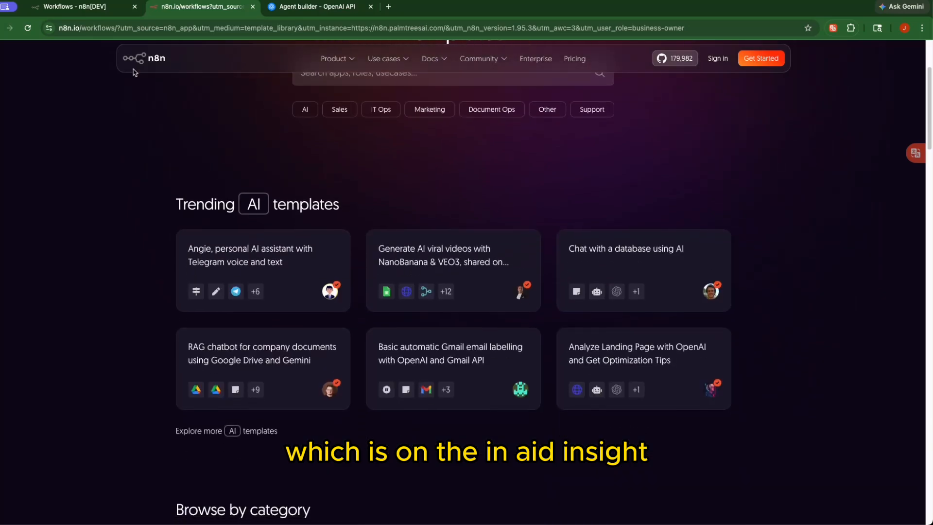
pyautogui.scroll(-4, 155, 124)
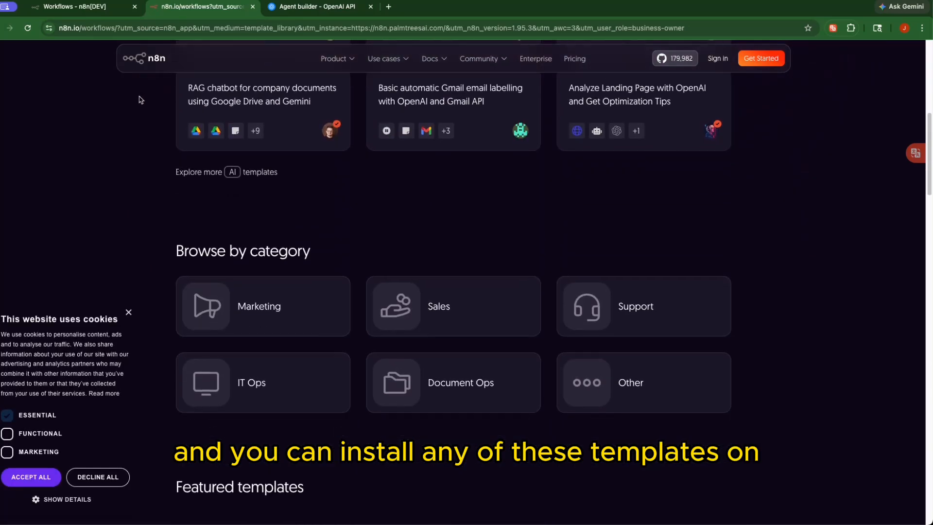
pyautogui.scroll(-9, 154, 117)
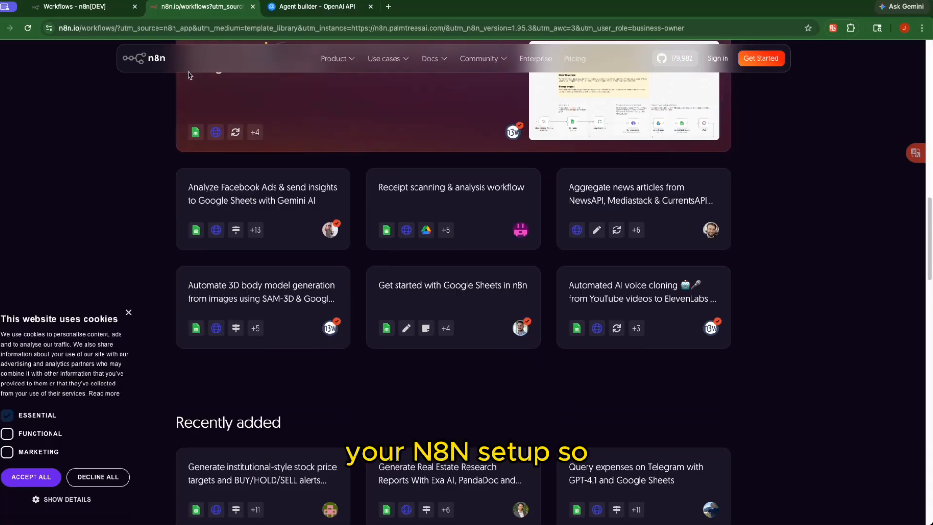
pyautogui.scroll(-7, 189, 76)
pyautogui.scroll(12, 190, 77)
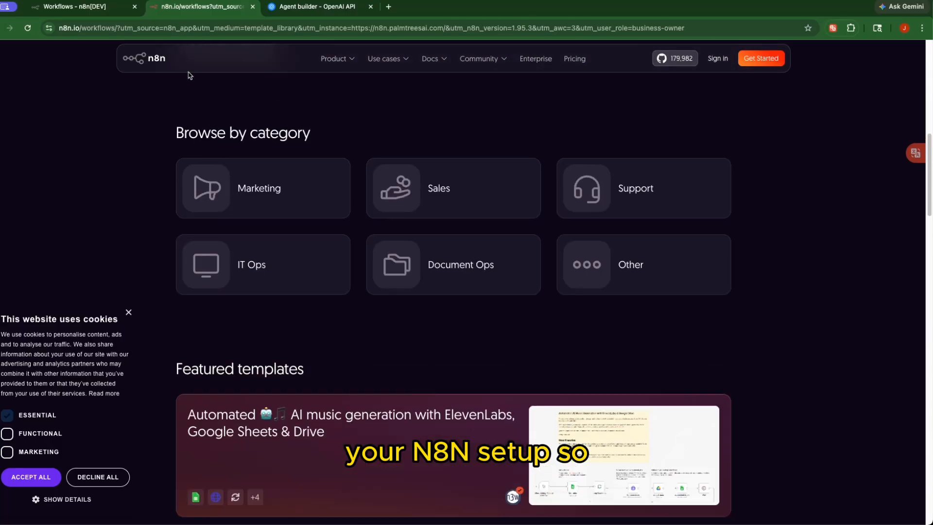
pyautogui.click(82, 14)
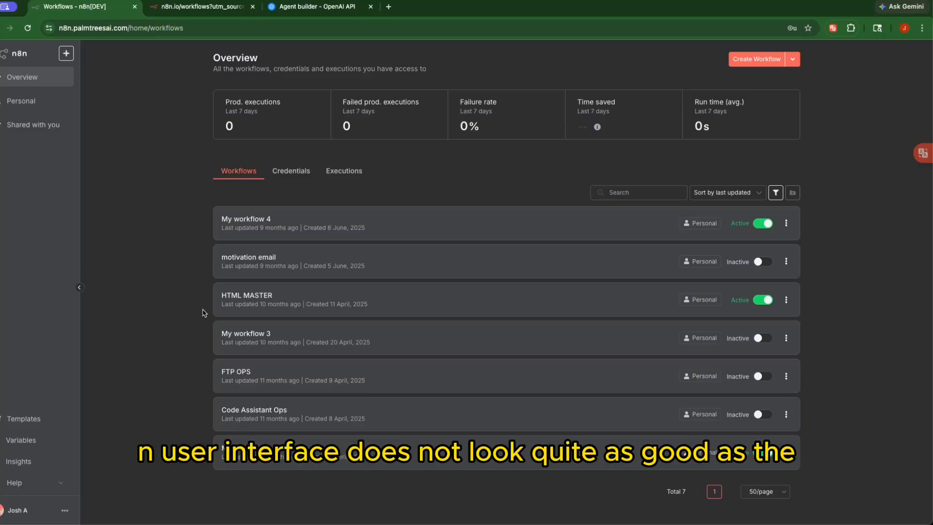
pyautogui.click(200, 6)
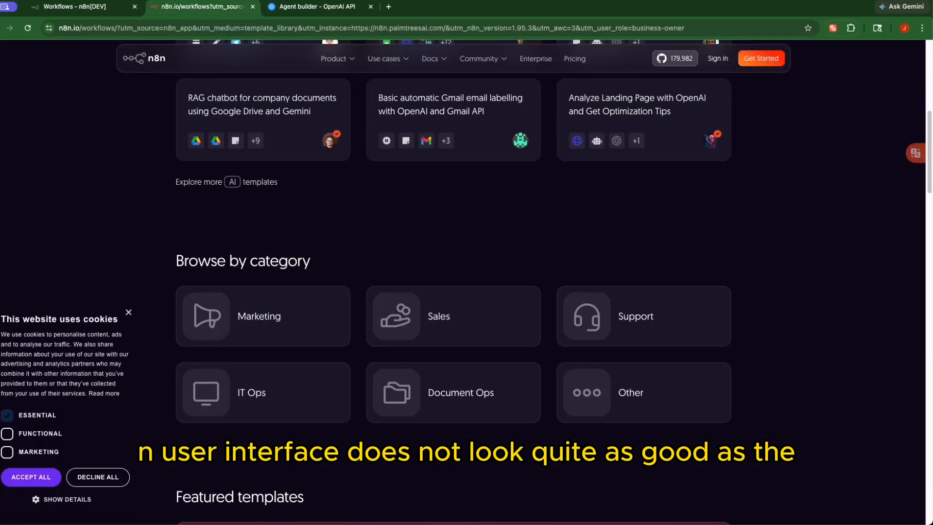
# Compare the template library with OpenAI Agent Builder, ending on its six chat-agent templates
pyautogui.click(313, 6)
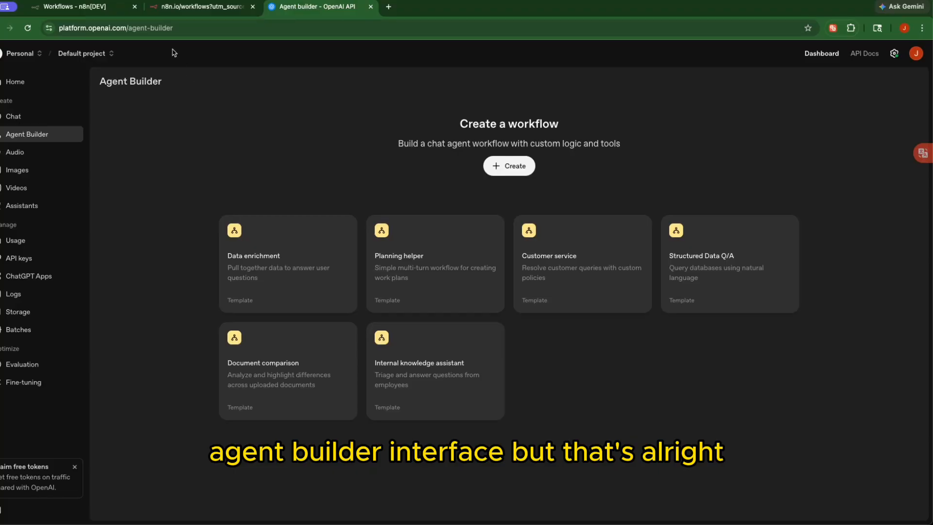
pyautogui.click(182, 7)
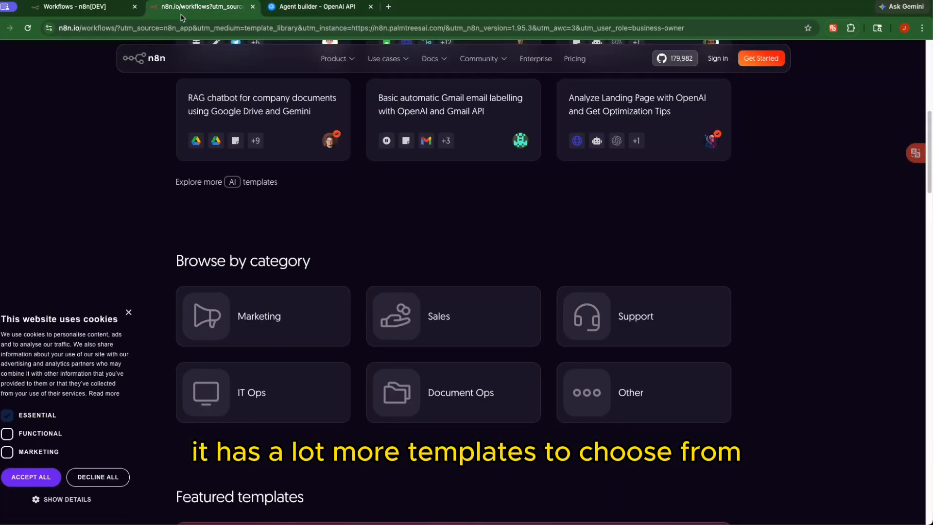
pyautogui.scroll(-5, 226, 185)
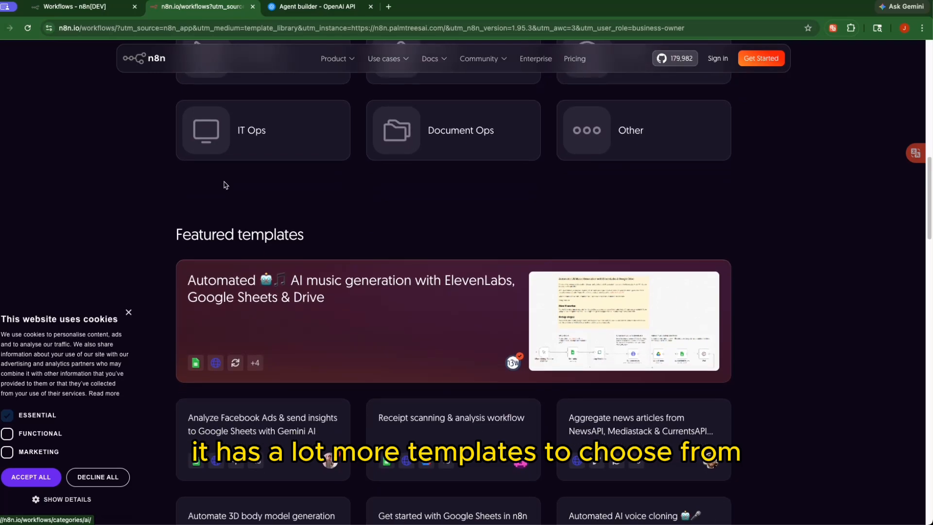
pyautogui.scroll(-8, 226, 185)
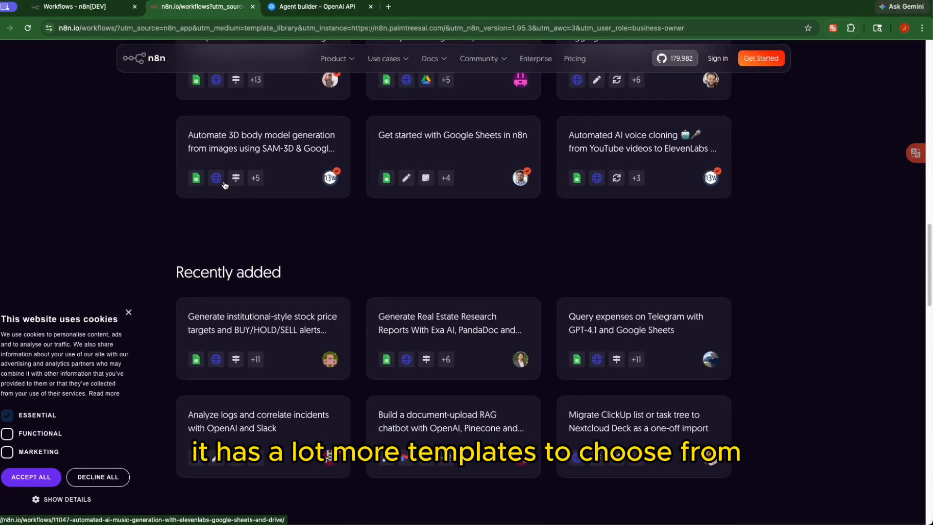
pyautogui.click(301, 11)
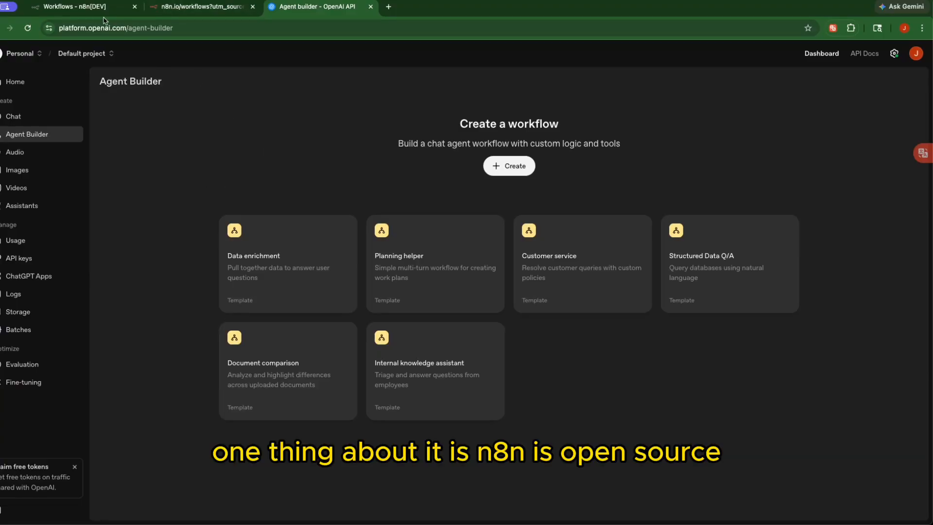
pyautogui.click(175, 9)
pyautogui.scroll(2, 164, 195)
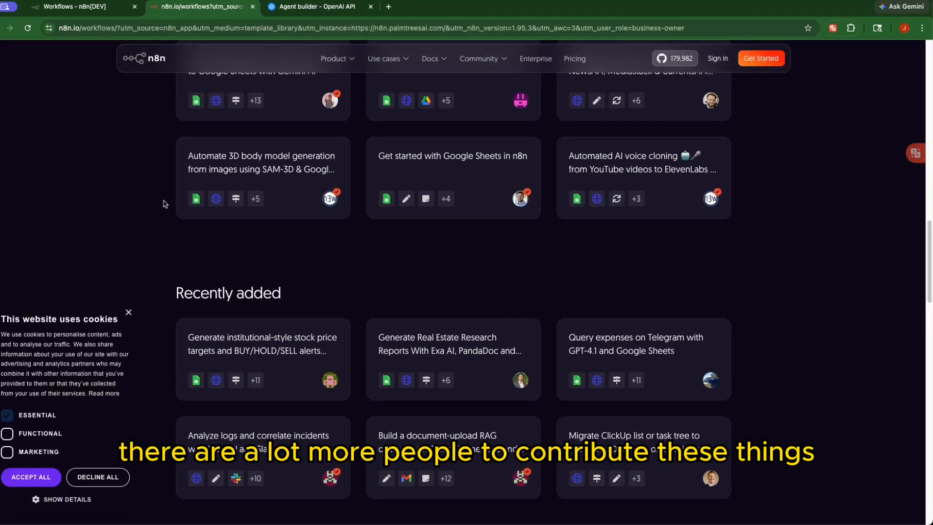
pyautogui.scroll(-12, 165, 204)
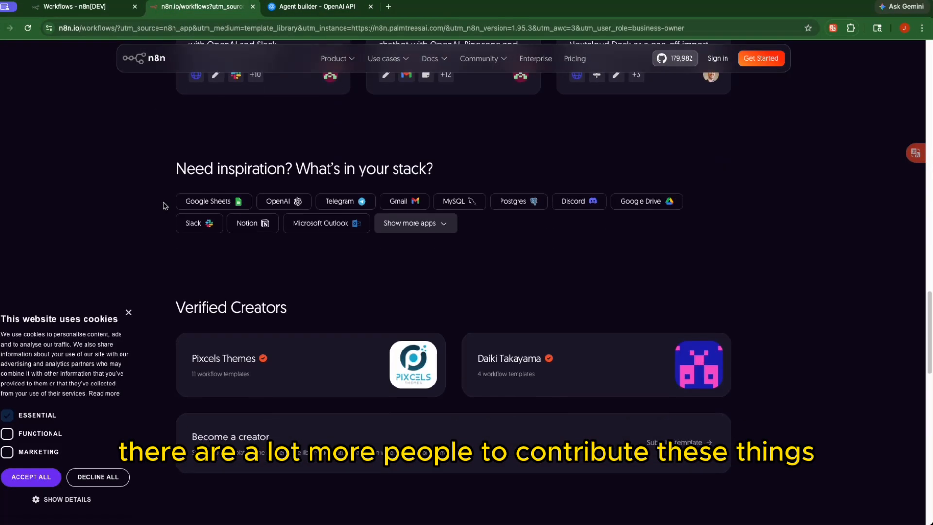
pyautogui.scroll(15, 164, 204)
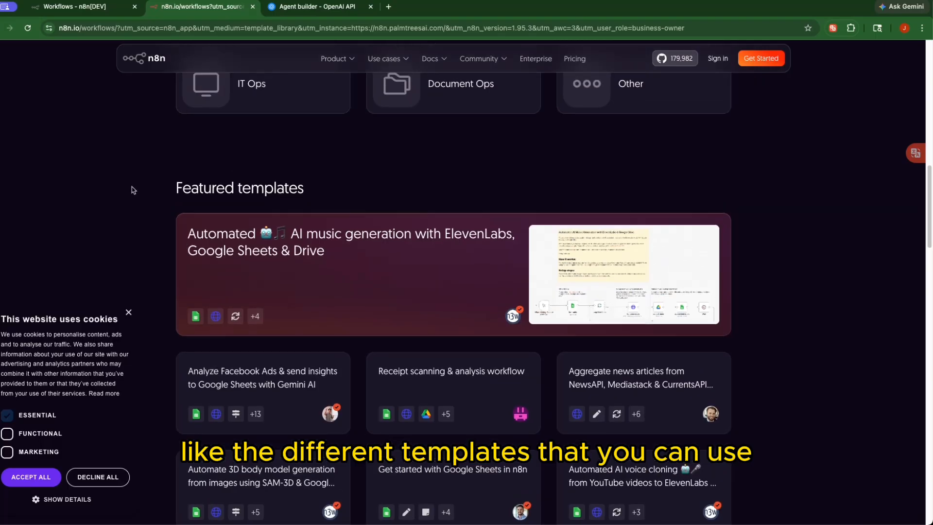
pyautogui.scroll(10, 130, 180)
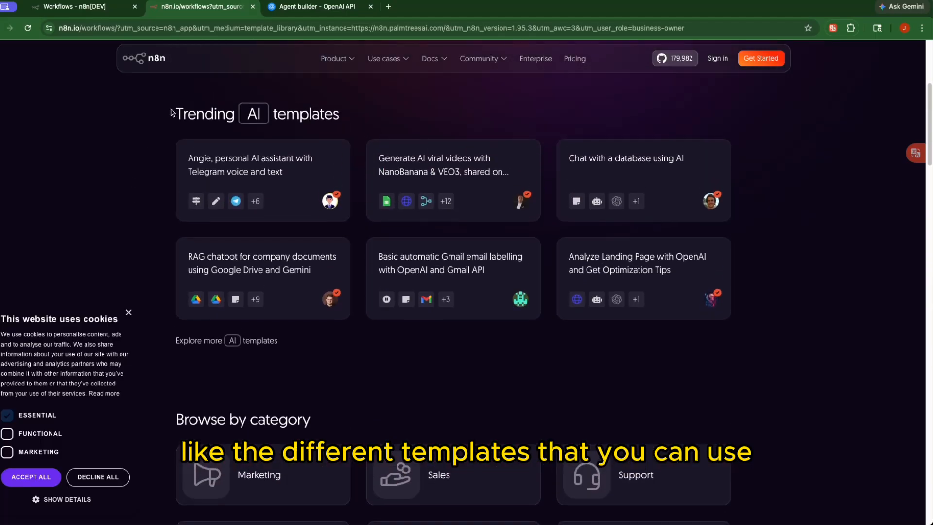
pyautogui.scroll(5, 163, 196)
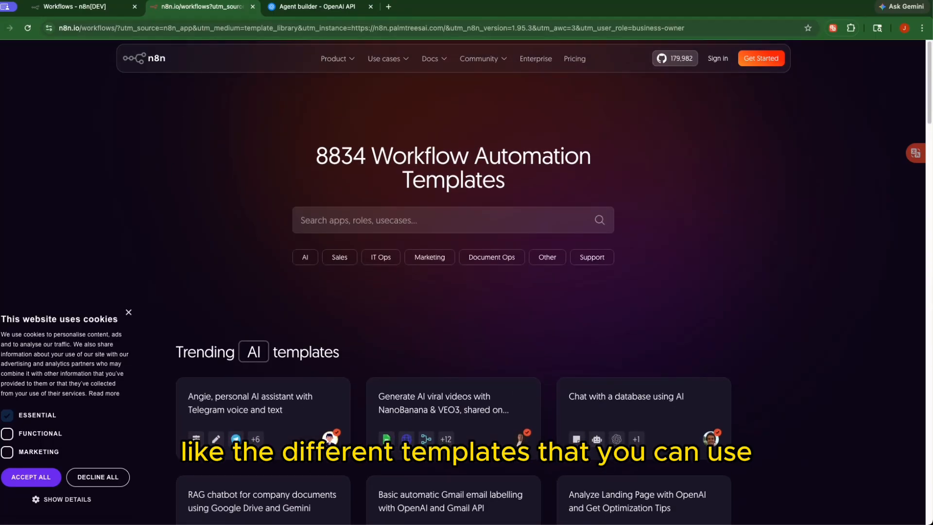
pyautogui.click(284, 8)
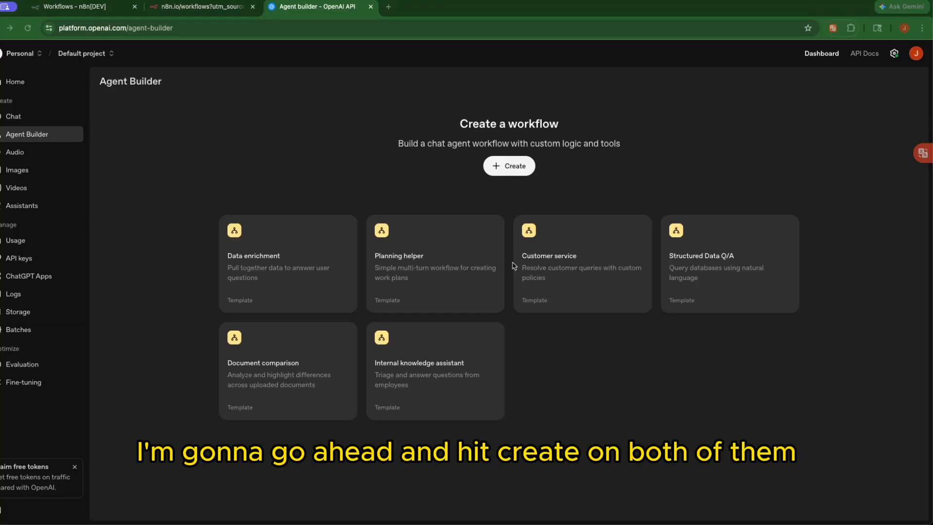
# Create a new Agent Builder workflow linking Start to My agent, and open My agent's settings
pyautogui.click(506, 170)
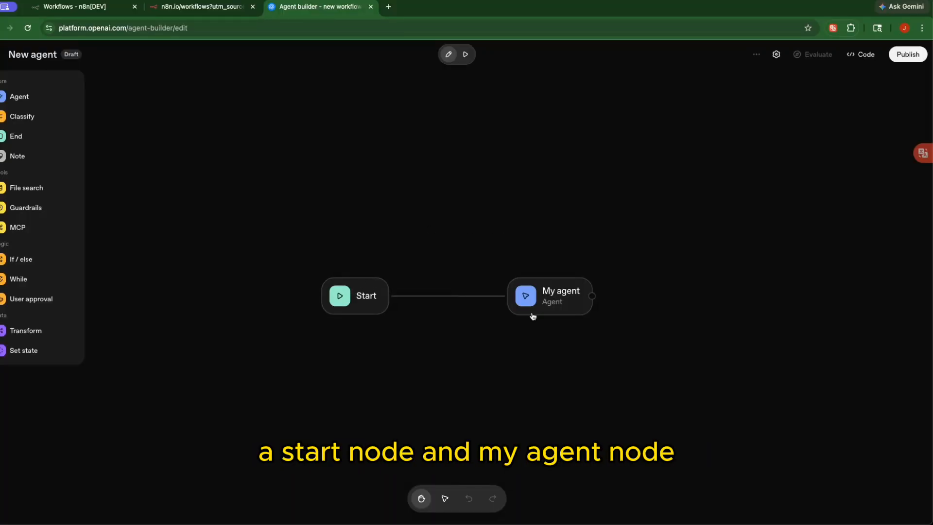
pyautogui.click(547, 302)
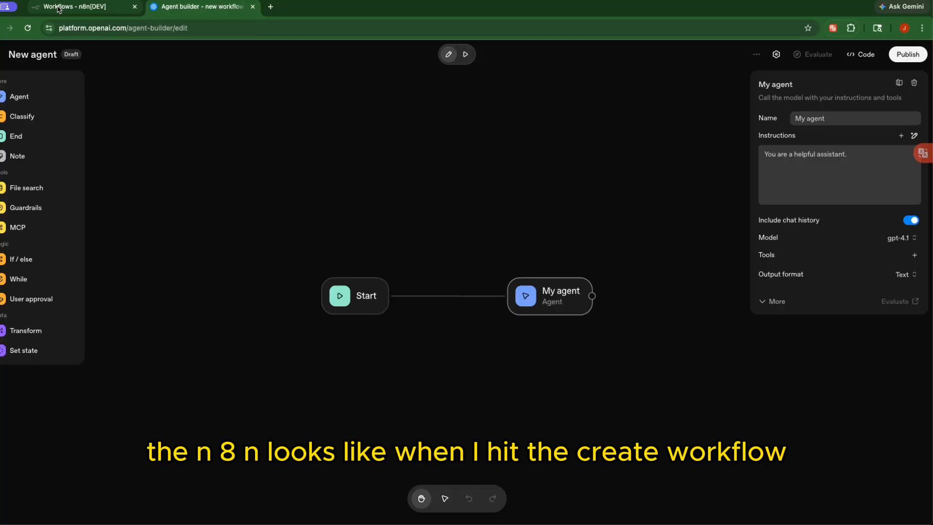
# Create the empty n8n workflow My workflow 5, glancing at the Agent Builder canvas for comparison
pyautogui.click(57, 8)
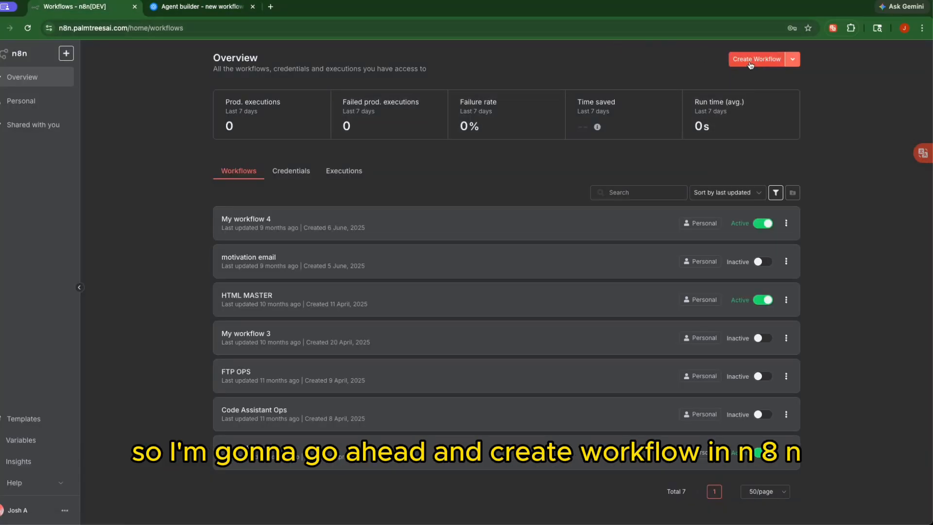
pyautogui.click(749, 61)
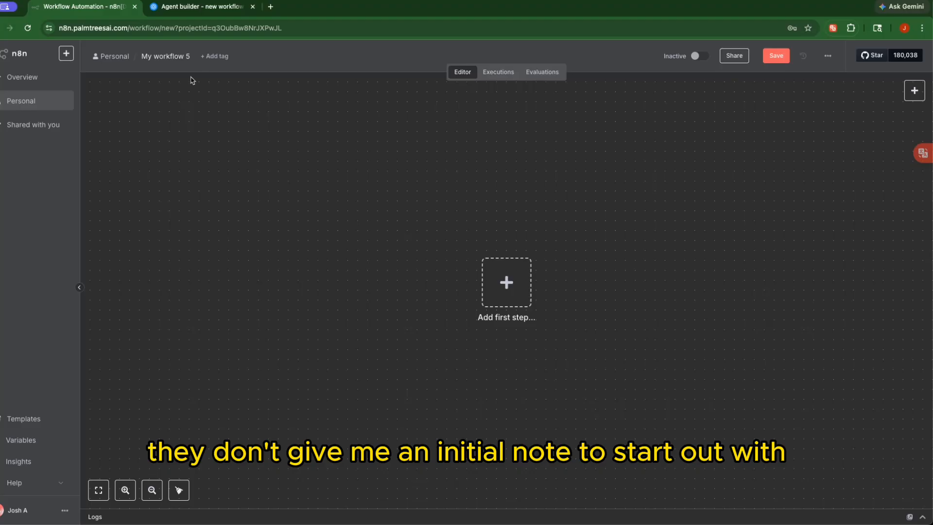
pyautogui.click(174, 13)
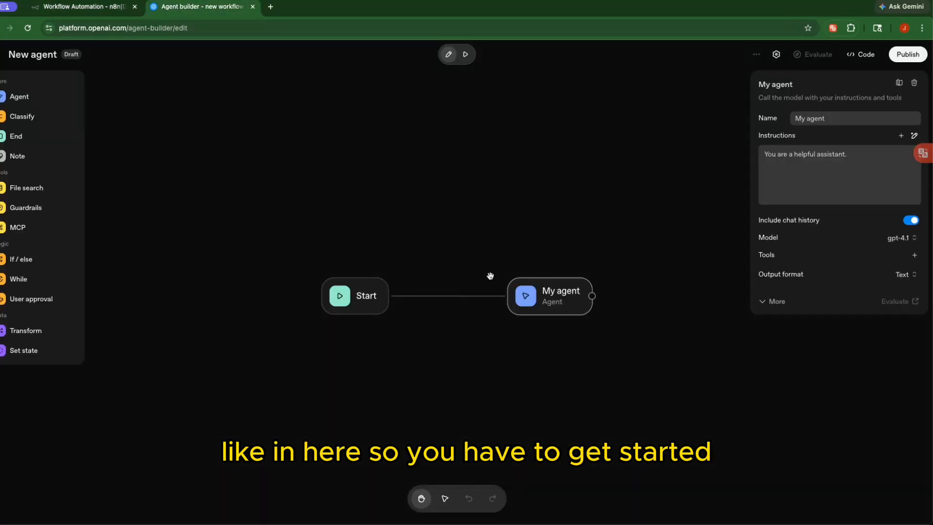
pyautogui.click(69, 16)
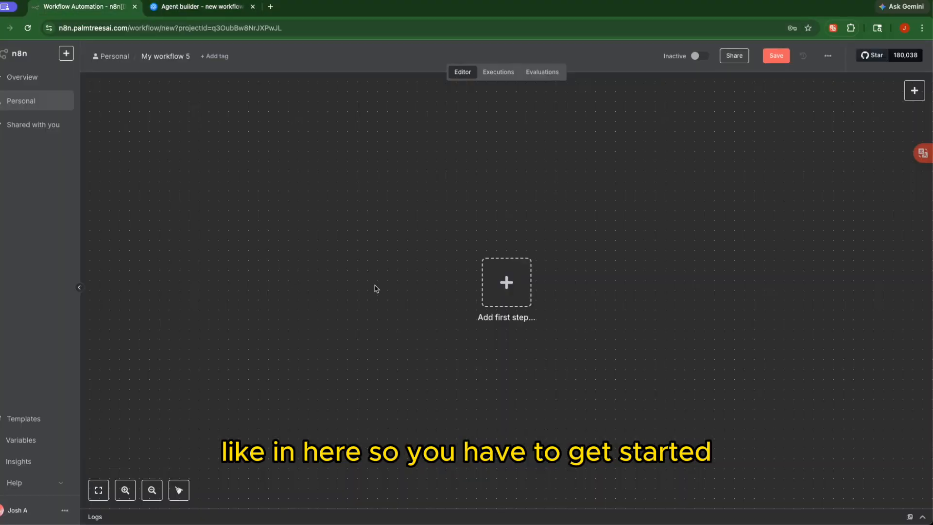
# Begin adding the first trigger step to My workflow 5
pyautogui.click(505, 281)
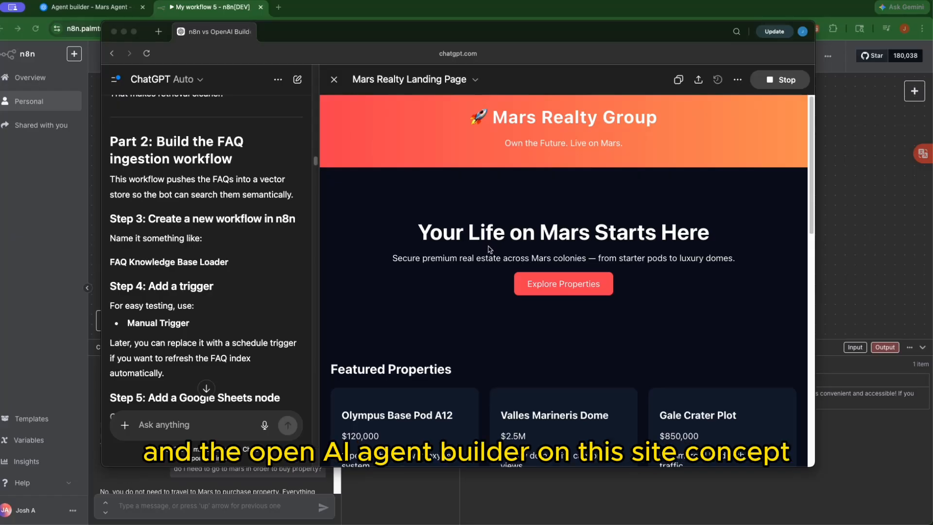
# Expand the FAQ answers on travelling to Mars, owning the land, what's included, and receiving property
pyautogui.scroll(-3, 489, 248)
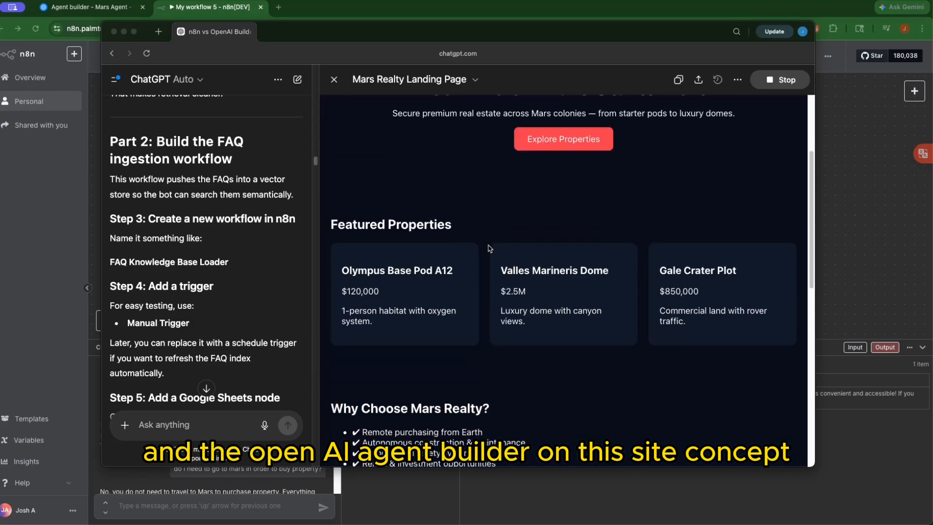
pyautogui.scroll(-1, 490, 249)
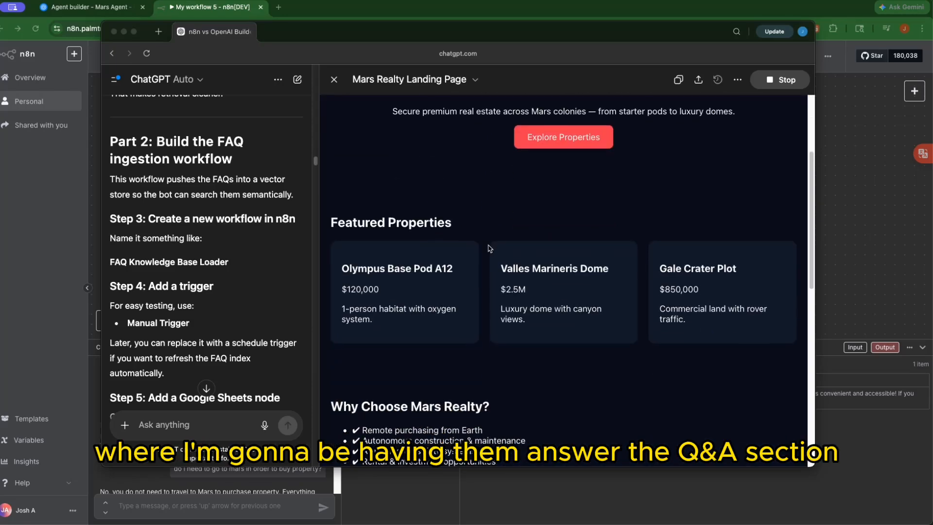
pyautogui.scroll(-2, 490, 249)
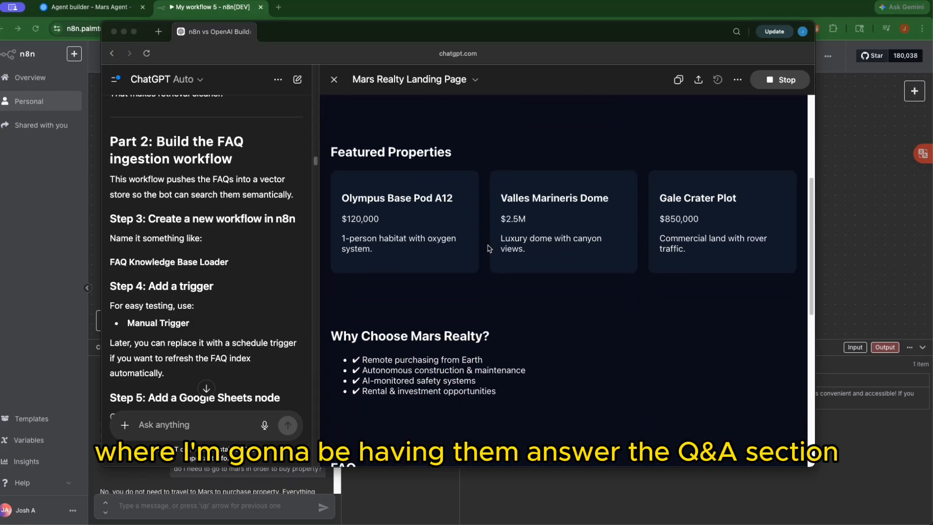
pyautogui.scroll(-7, 490, 248)
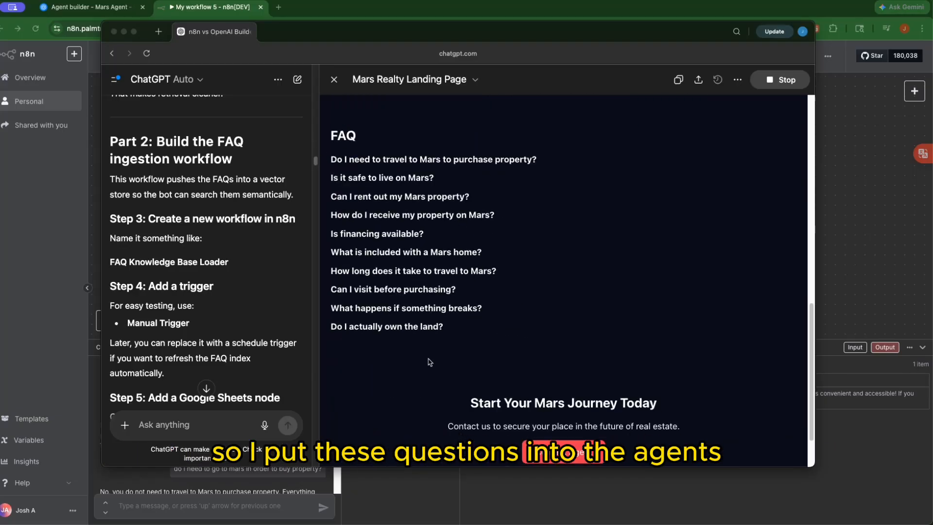
pyautogui.scroll(-2, 393, 298)
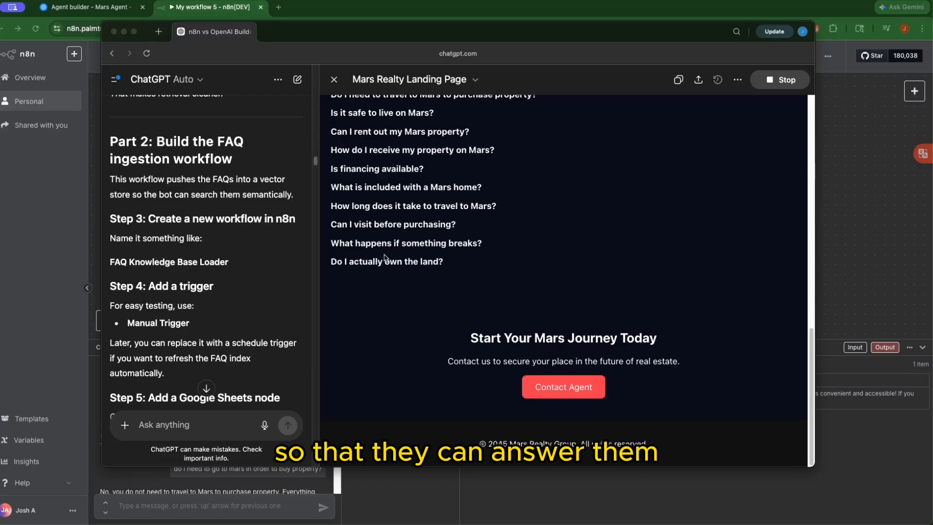
pyautogui.scroll(2, 387, 260)
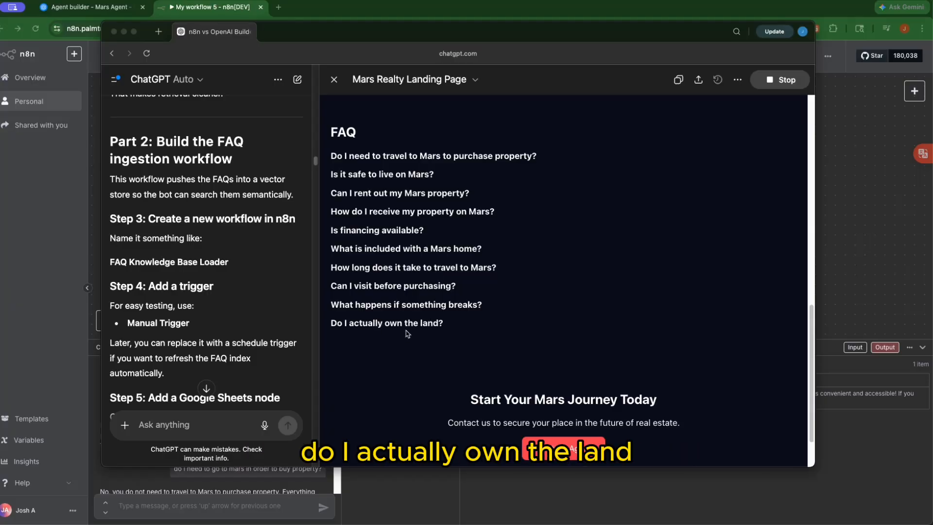
pyautogui.click(397, 160)
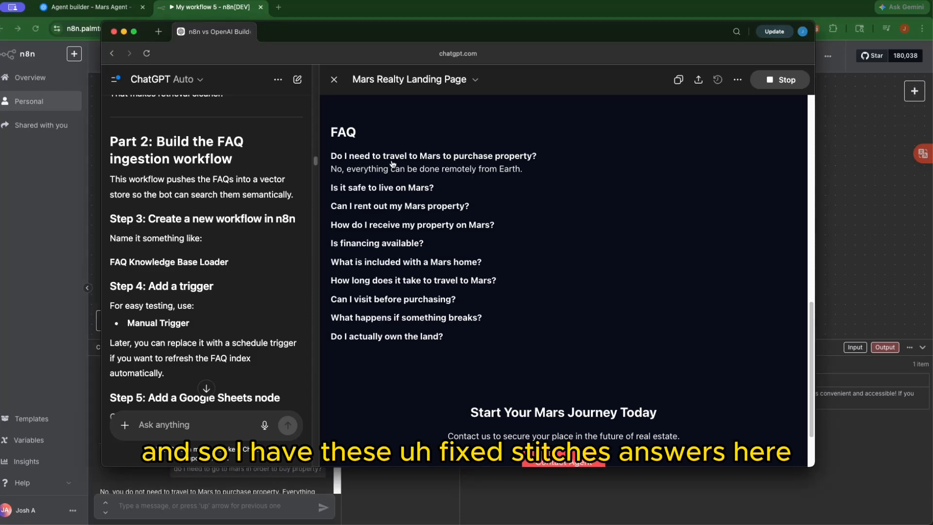
pyautogui.click(391, 337)
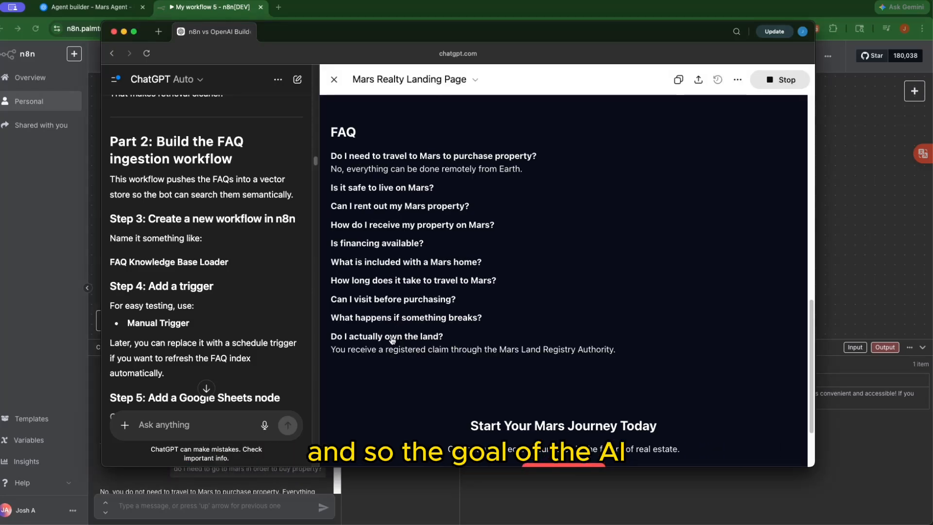
pyautogui.click(407, 266)
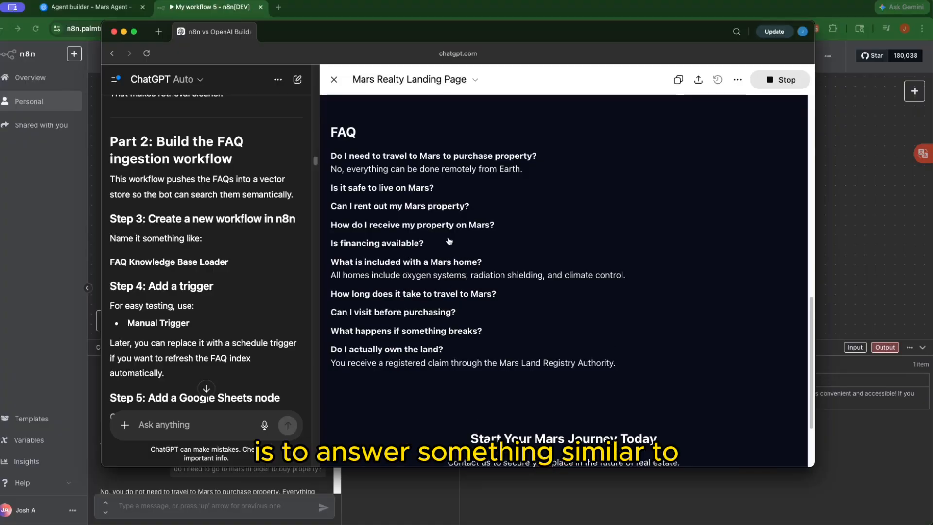
pyautogui.click(439, 227)
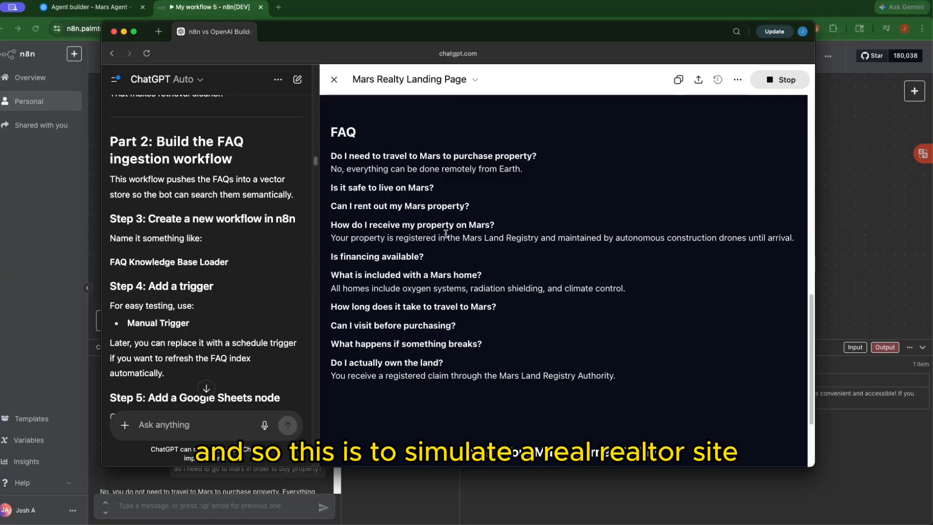
# Scroll through the Mars Realty landing page to review the expanded FAQ answers
pyautogui.scroll(10, 436, 172)
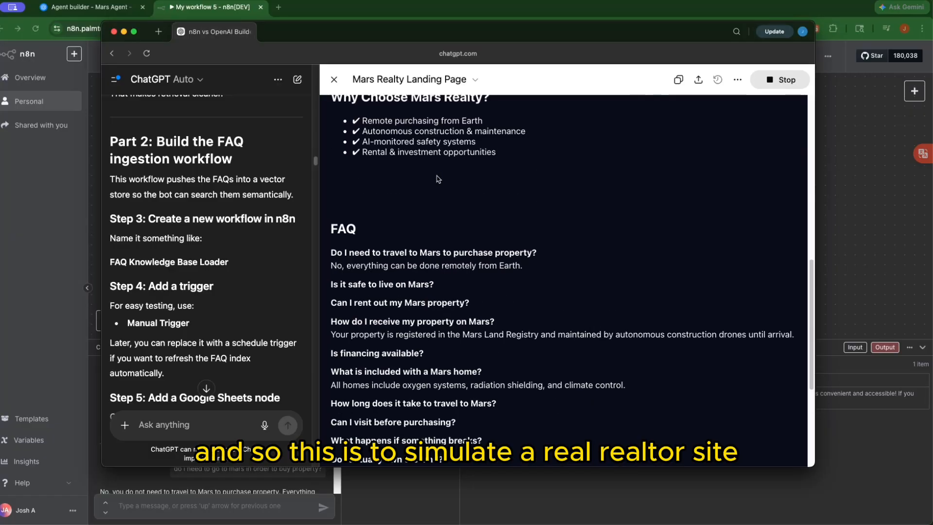
pyautogui.scroll(5, 436, 178)
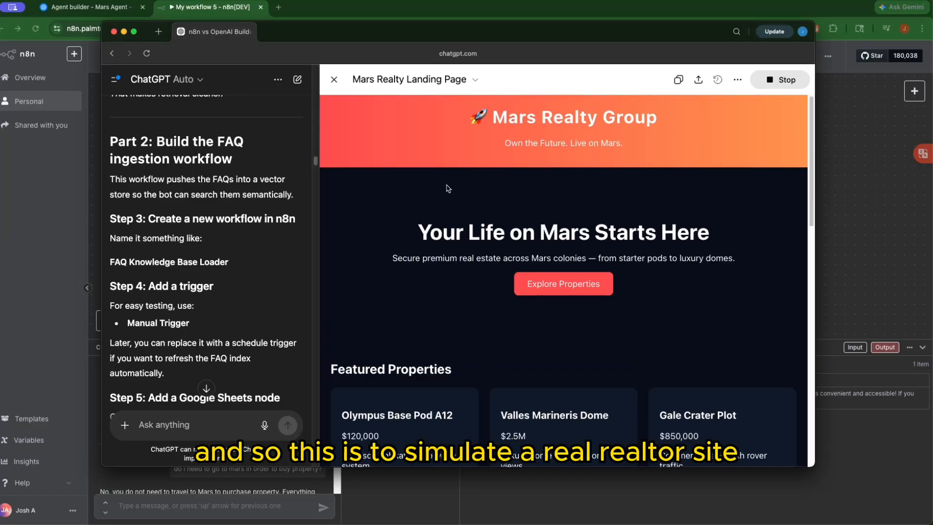
pyautogui.scroll(-10, 447, 188)
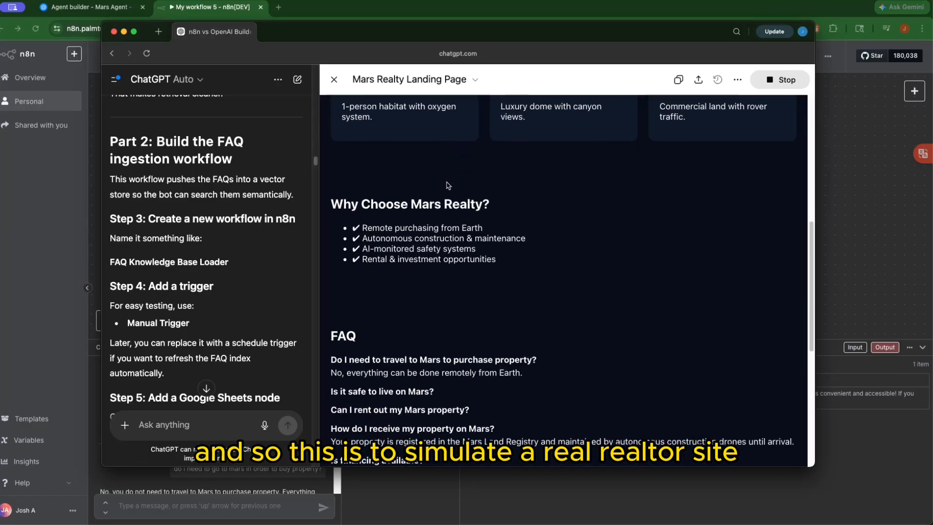
pyautogui.scroll(-5, 447, 184)
pyautogui.scroll(2, 447, 185)
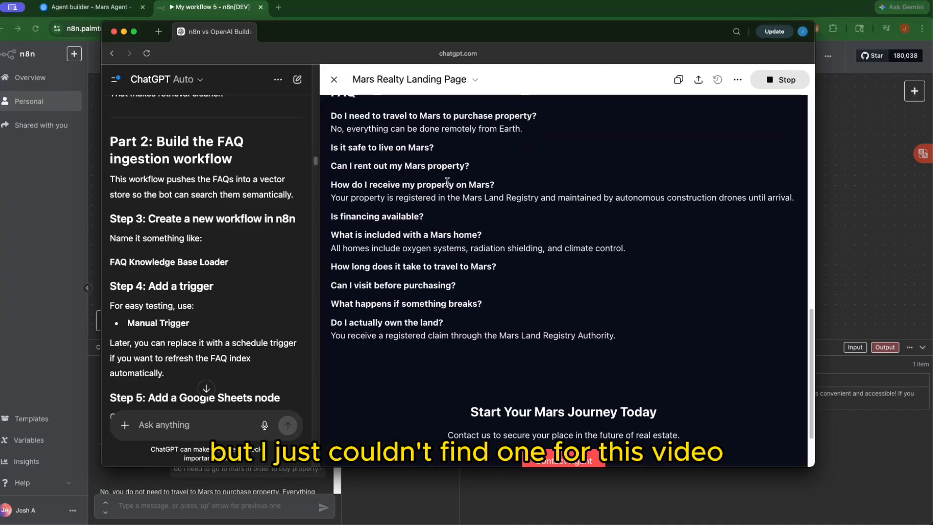
pyautogui.scroll(-2, 447, 185)
pyautogui.scroll(5, 445, 194)
pyautogui.scroll(10, 445, 194)
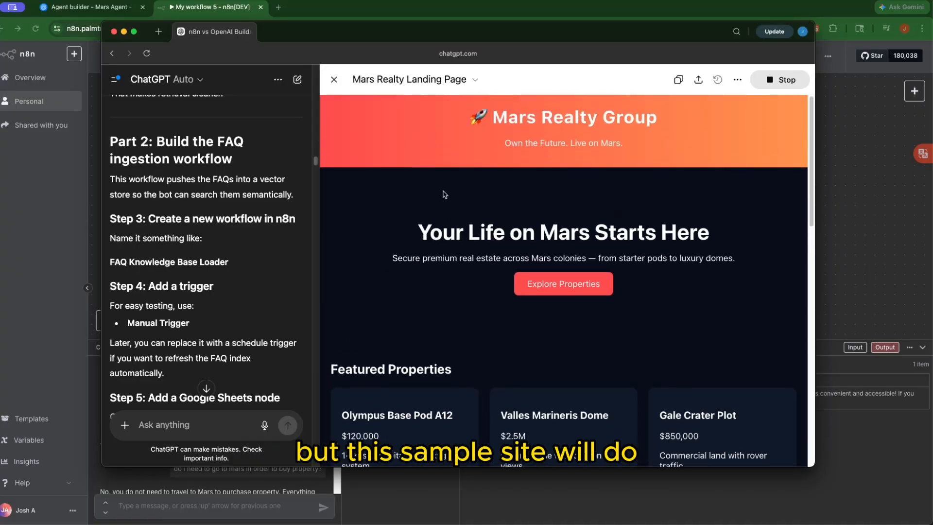
pyautogui.scroll(-5, 443, 192)
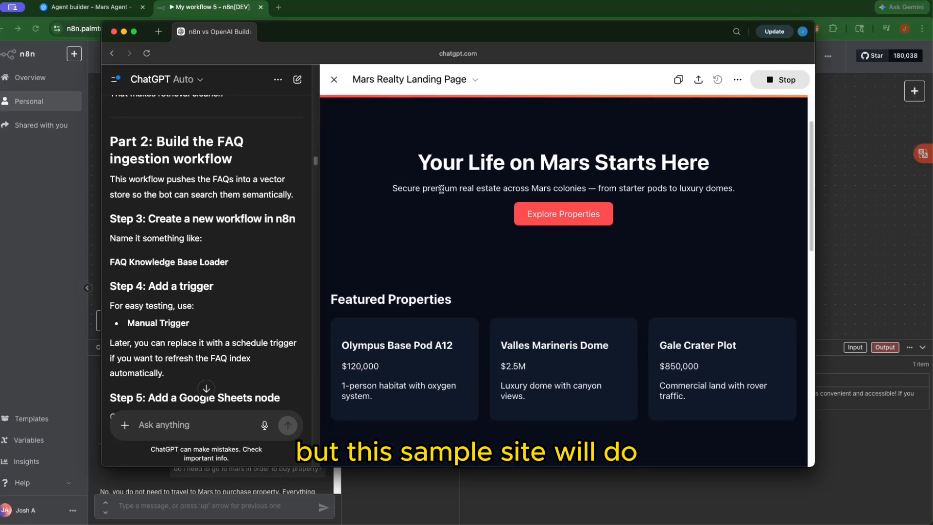
pyautogui.scroll(5, 440, 189)
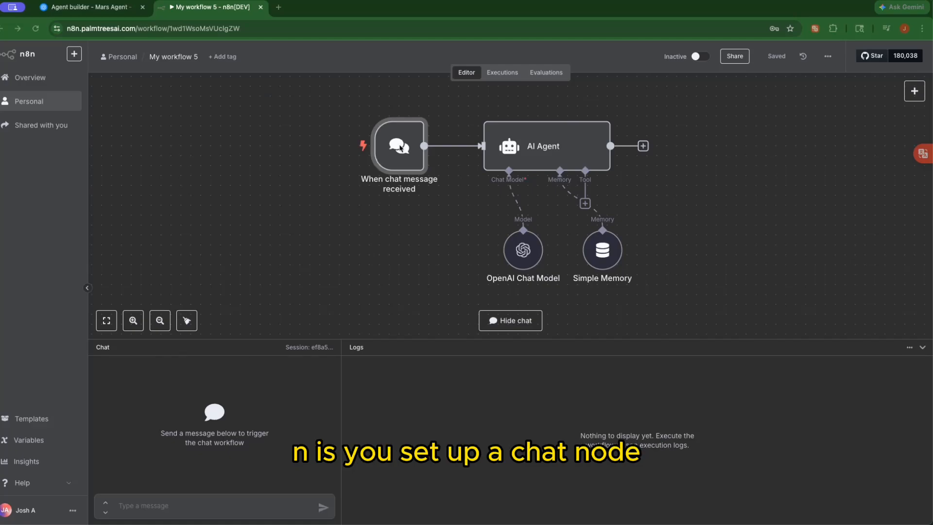
# Select the AI Agent node on the My workflow 5 canvas
pyautogui.moveTo(400, 147)
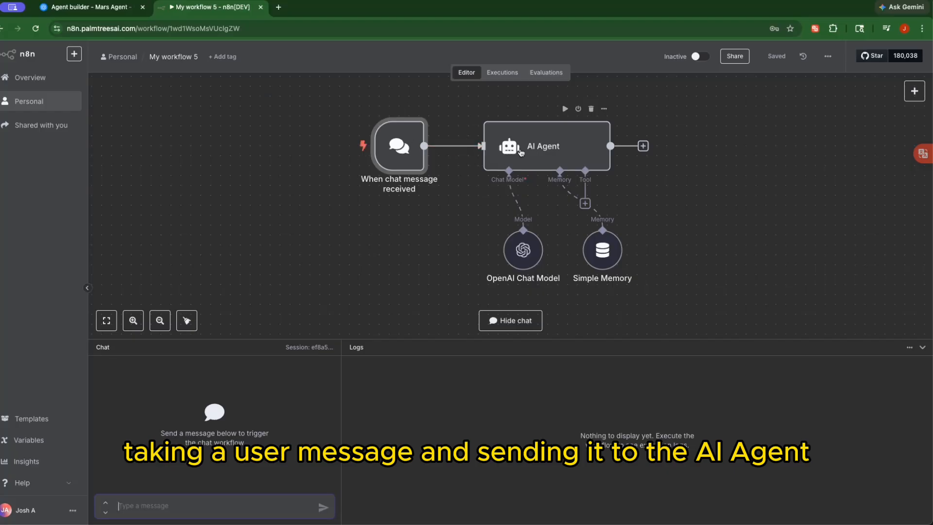
pyautogui.click(574, 145)
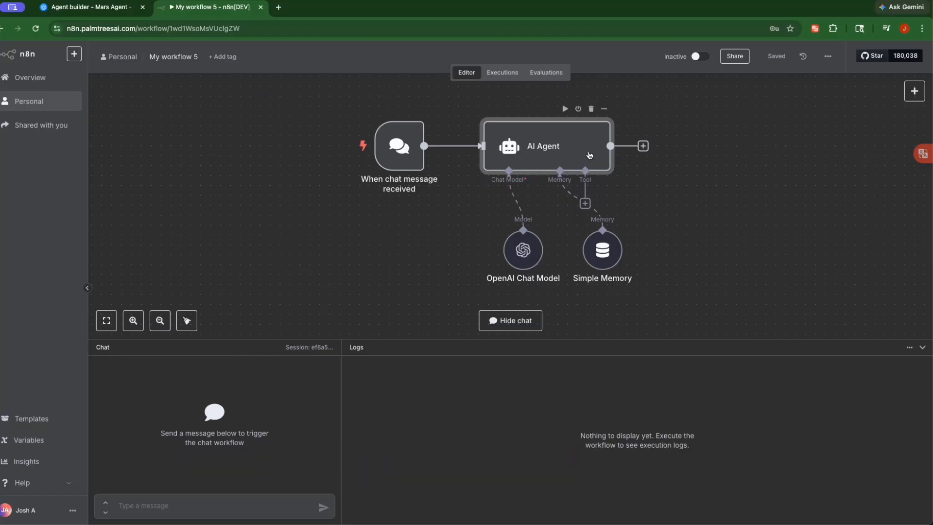
pyautogui.doubleClick(589, 155)
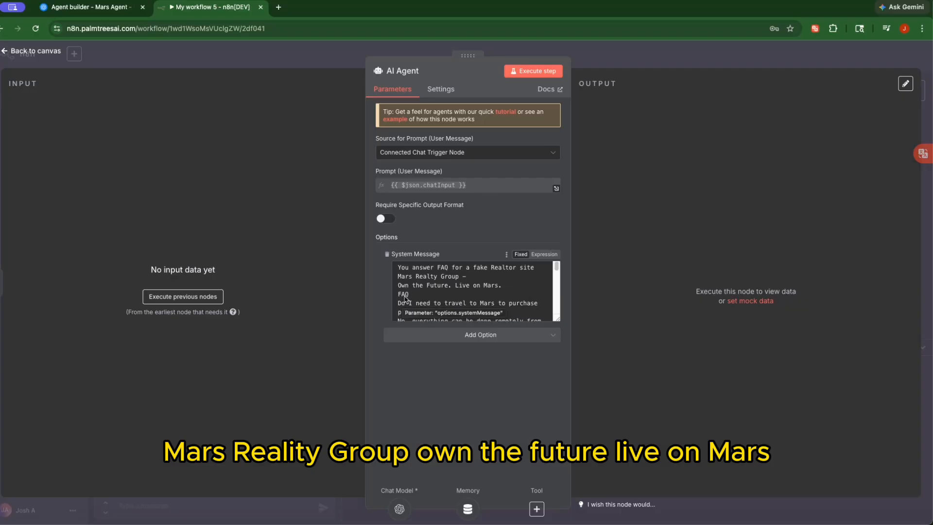
pyautogui.scroll(-1, 403, 296)
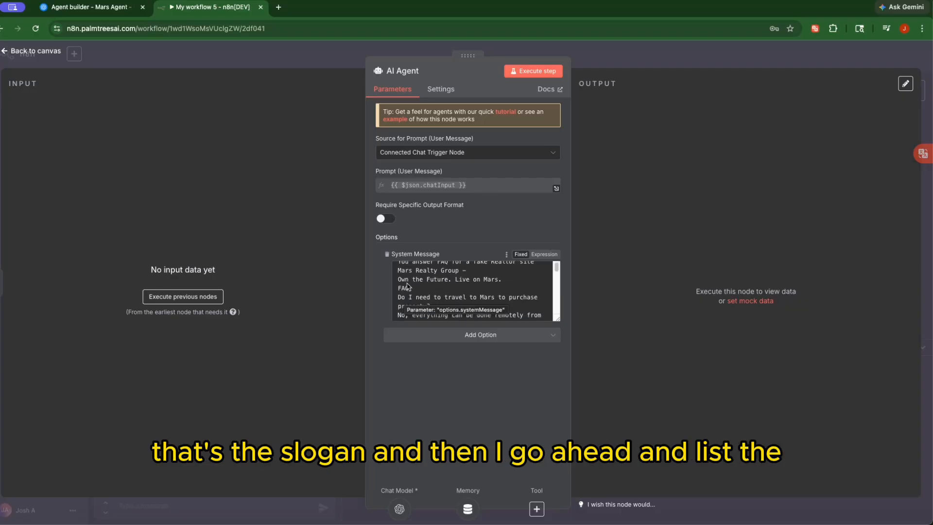
pyautogui.scroll(-2, 407, 286)
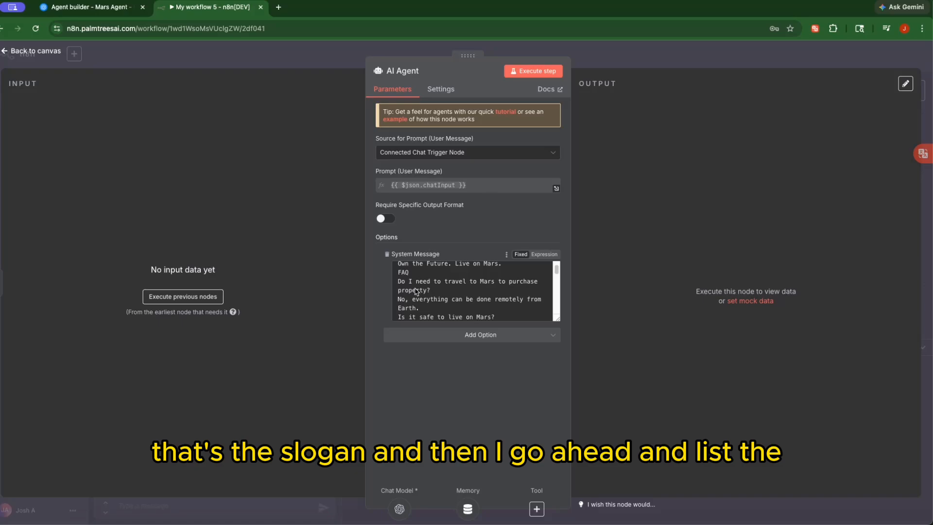
pyautogui.scroll(-2, 415, 288)
pyautogui.scroll(-5, 412, 287)
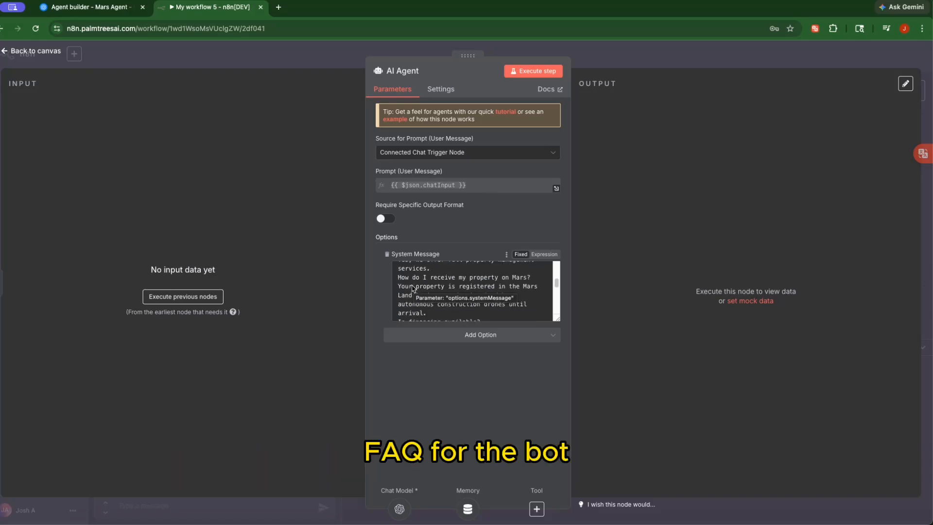
pyautogui.scroll(3, 413, 287)
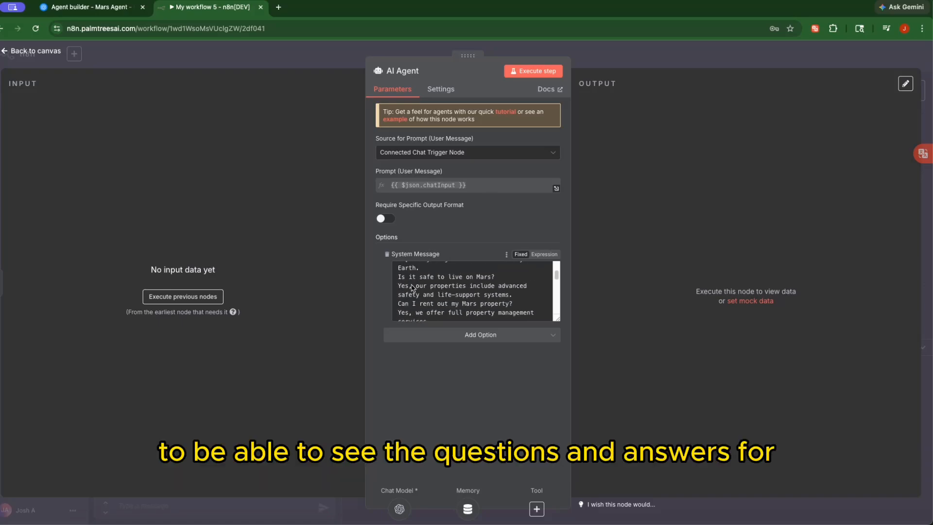
pyautogui.scroll(-5, 412, 287)
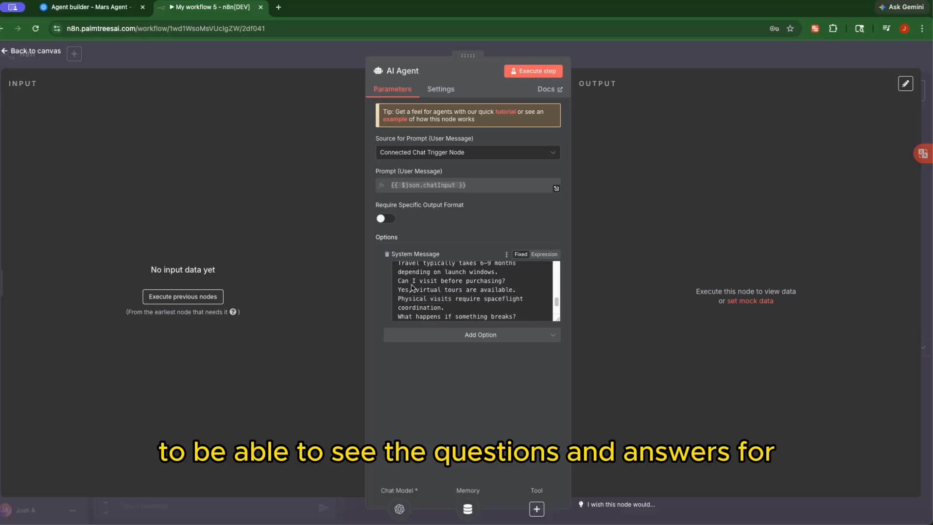
pyautogui.scroll(-3, 412, 287)
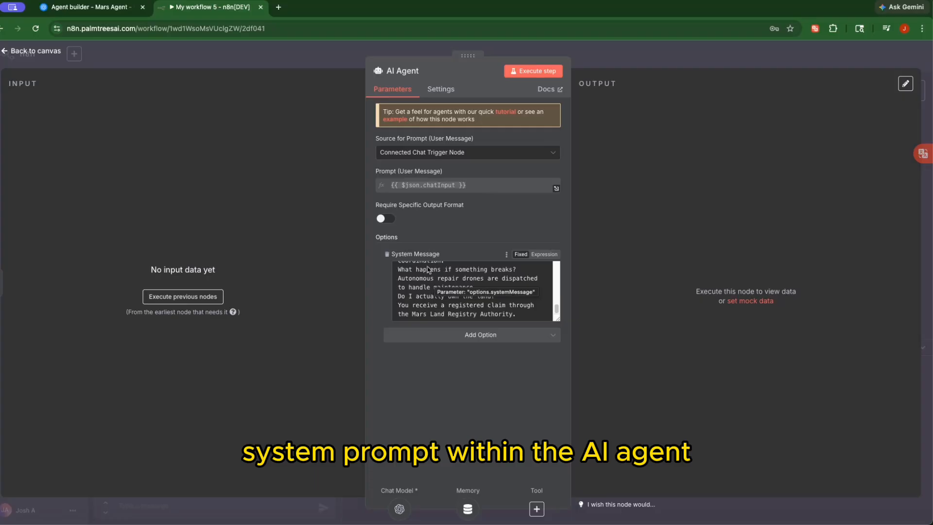
pyautogui.click(442, 91)
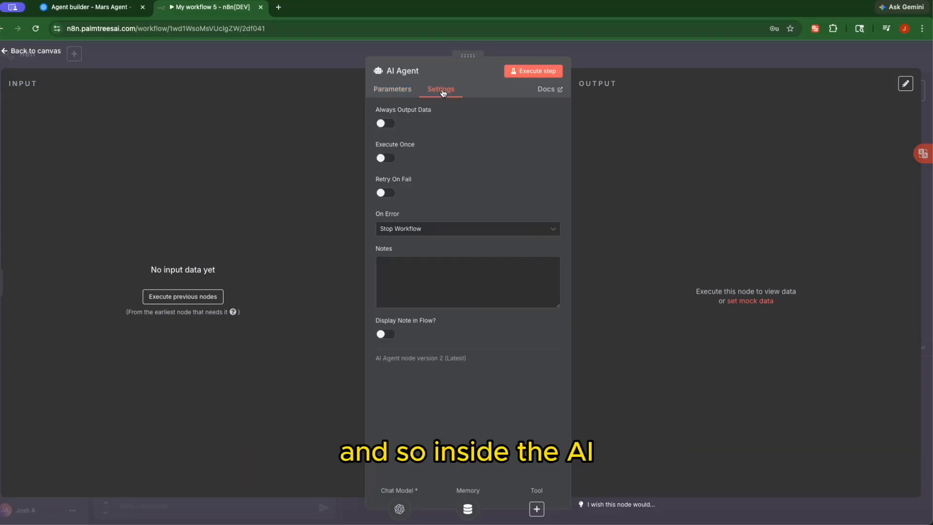
pyautogui.click(397, 94)
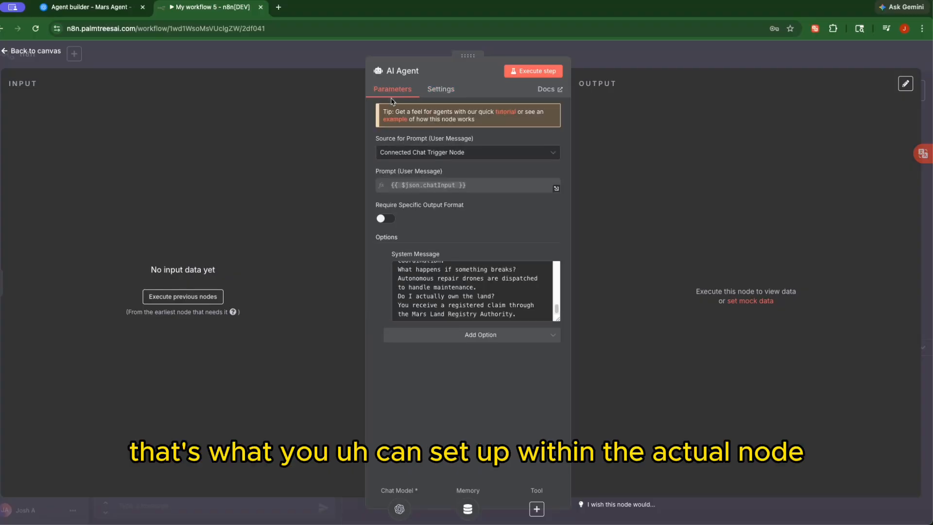
pyautogui.click(411, 51)
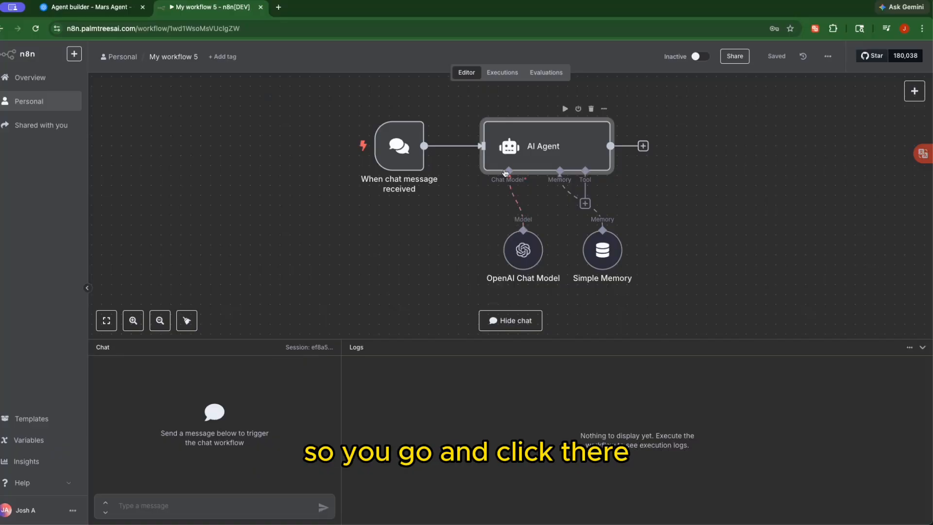
# Open the OpenAI Chat Model node to view its gpt-4o-mini model and saved credential
pyautogui.doubleClick(519, 257)
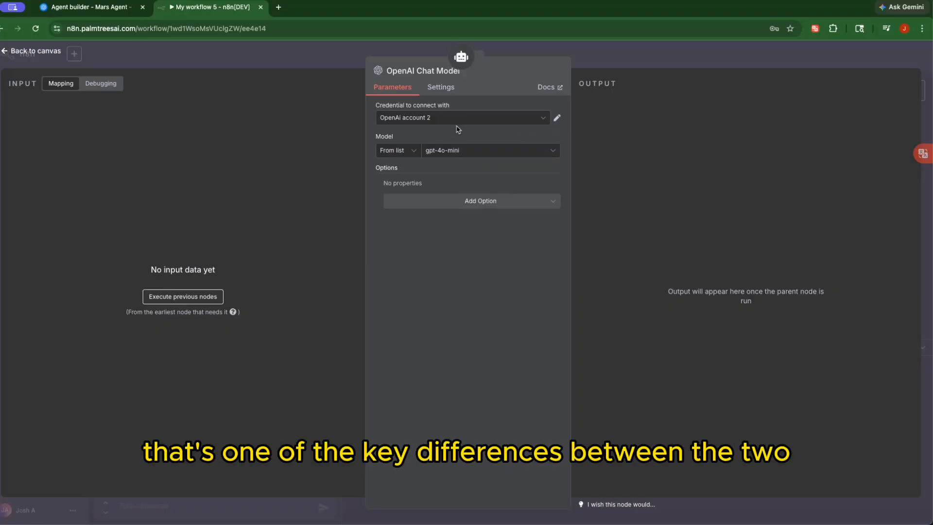
# Close the chat model settings and place Simple Memory beside OpenAI Chat Model under the AI Agent
pyautogui.click(405, 51)
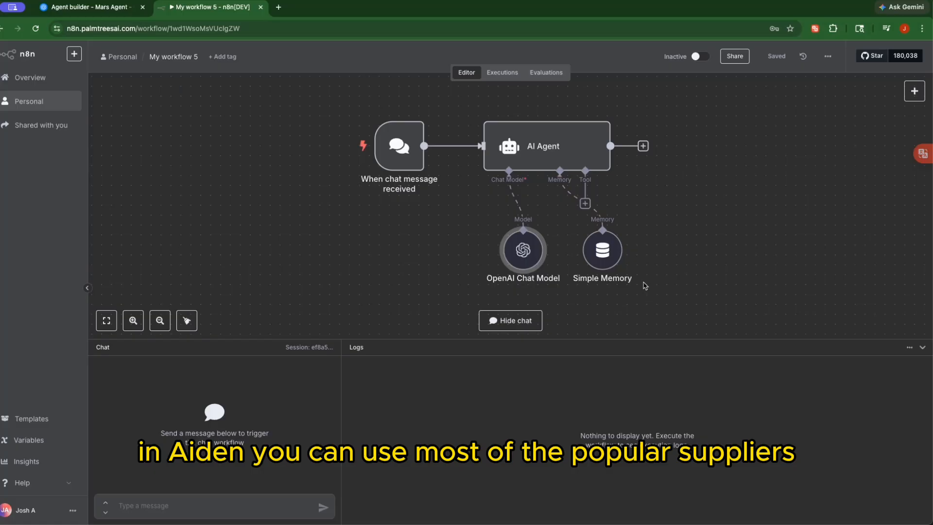
pyautogui.moveTo(634, 280)
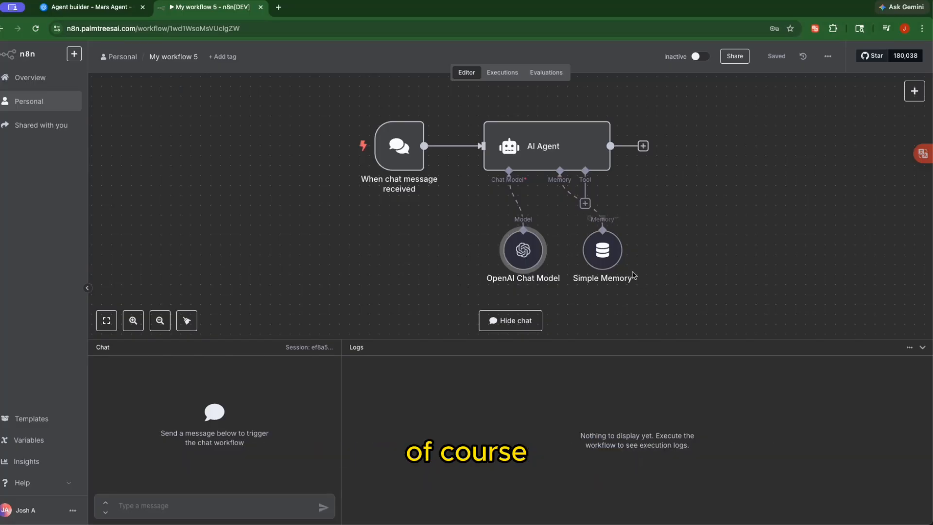
pyautogui.moveTo(519, 204)
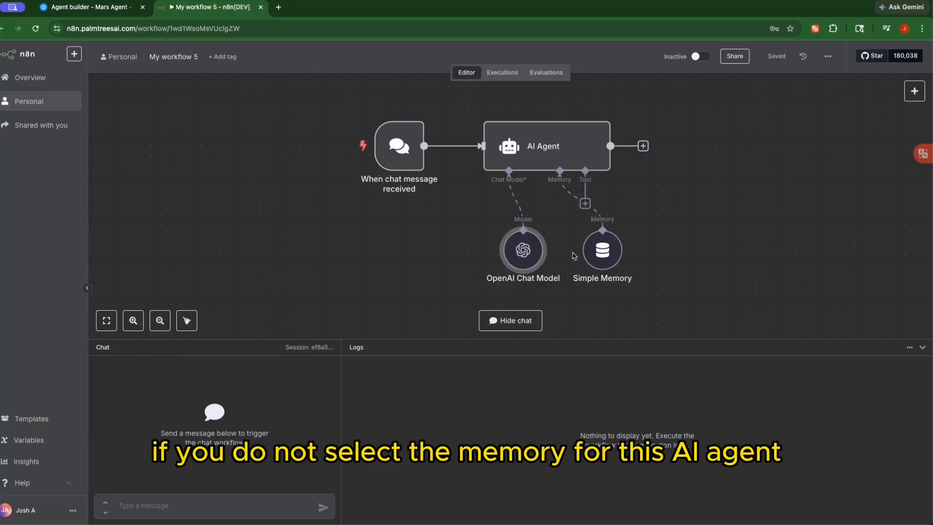
pyautogui.moveTo(584, 197)
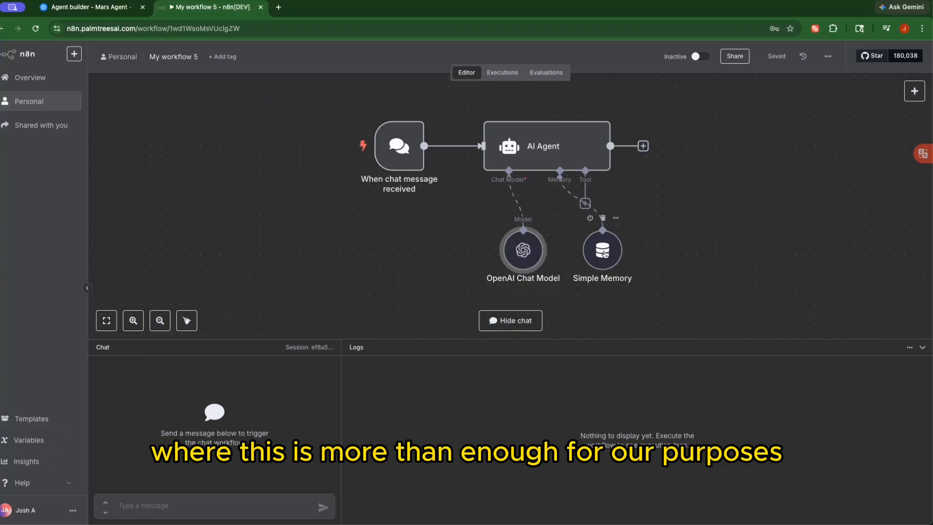
pyautogui.moveTo(603, 257); pyautogui.dragTo(582, 277)
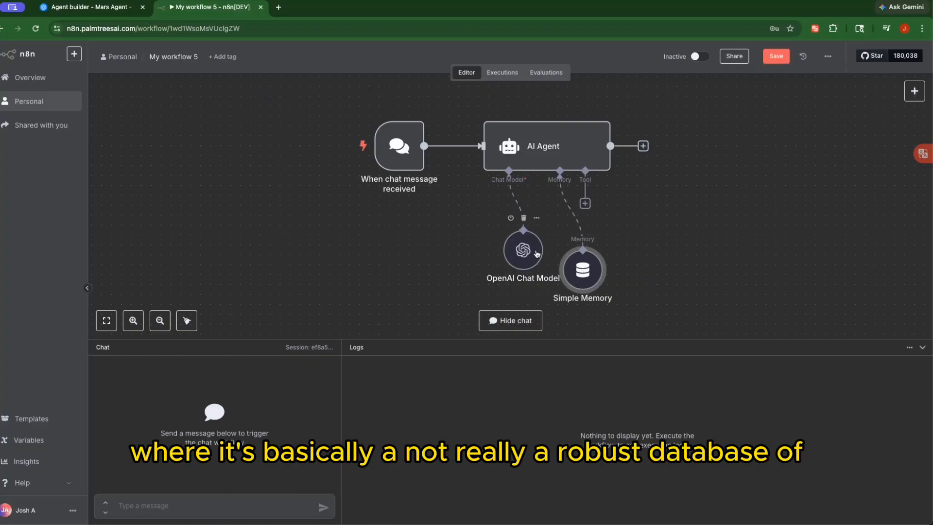
pyautogui.moveTo(535, 254); pyautogui.dragTo(497, 253)
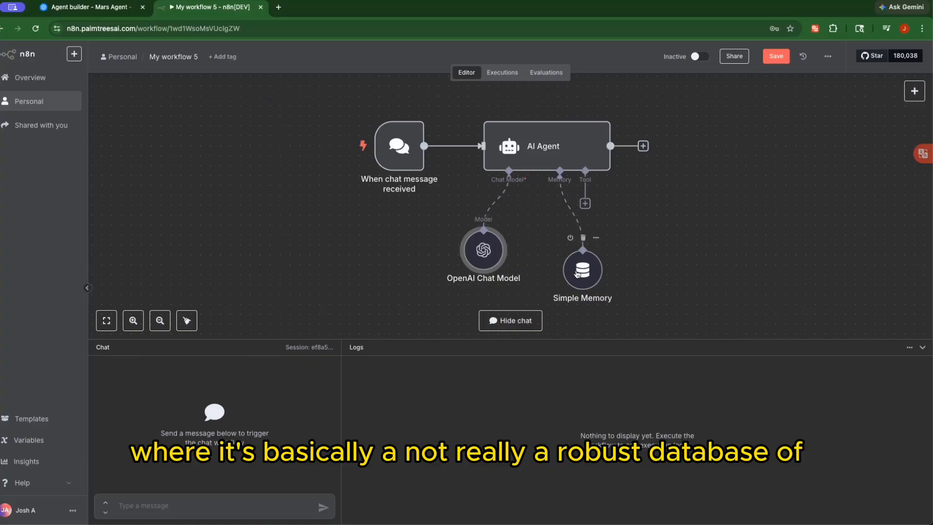
pyautogui.moveTo(576, 273); pyautogui.dragTo(549, 252)
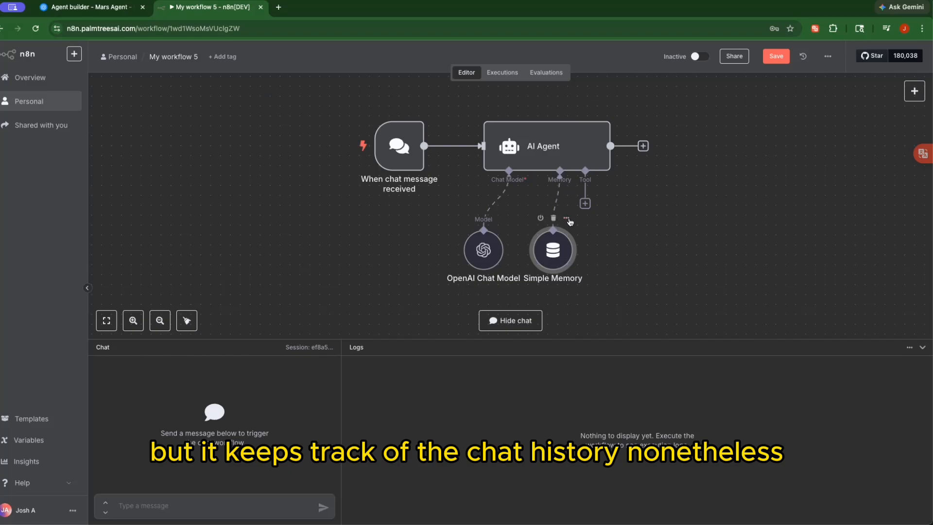
# Set Simple Memory's Context Window Length to 10 and return to the canvas
pyautogui.doubleClick(559, 248)
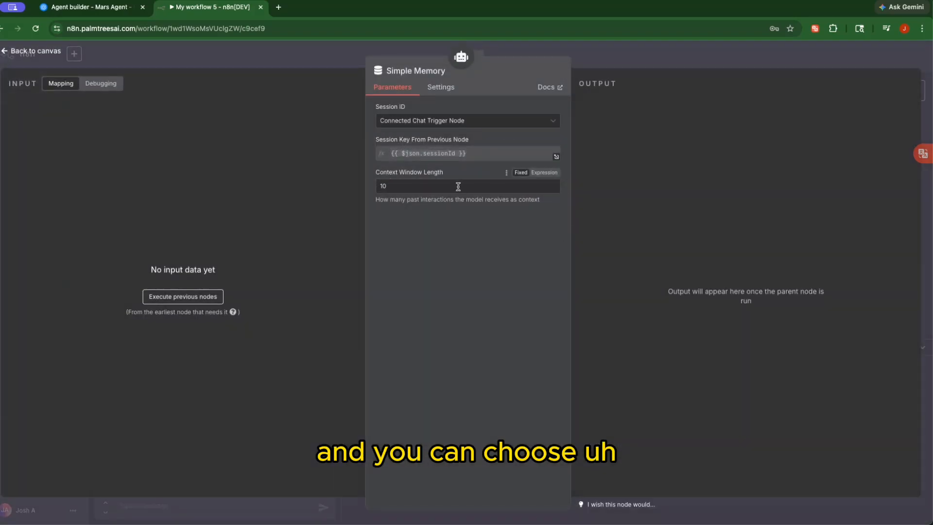
pyautogui.click(382, 185)
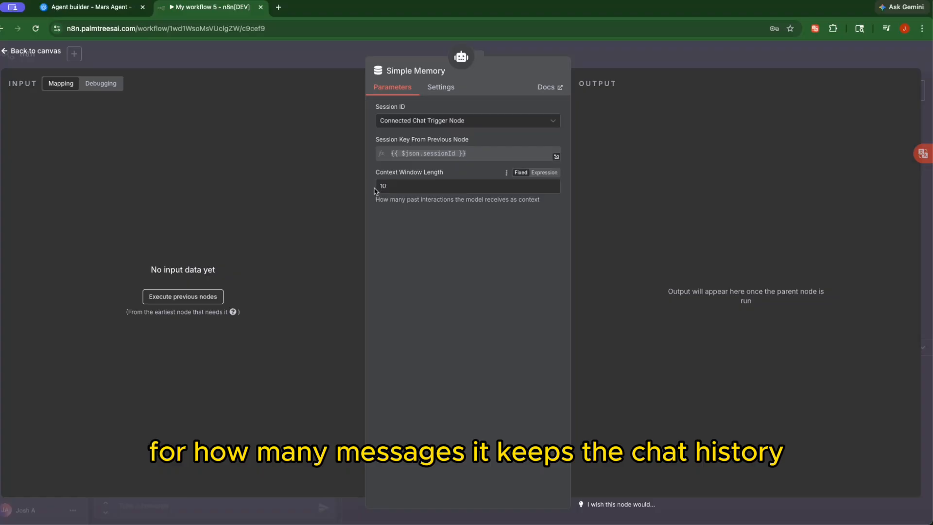
pyautogui.write('10')
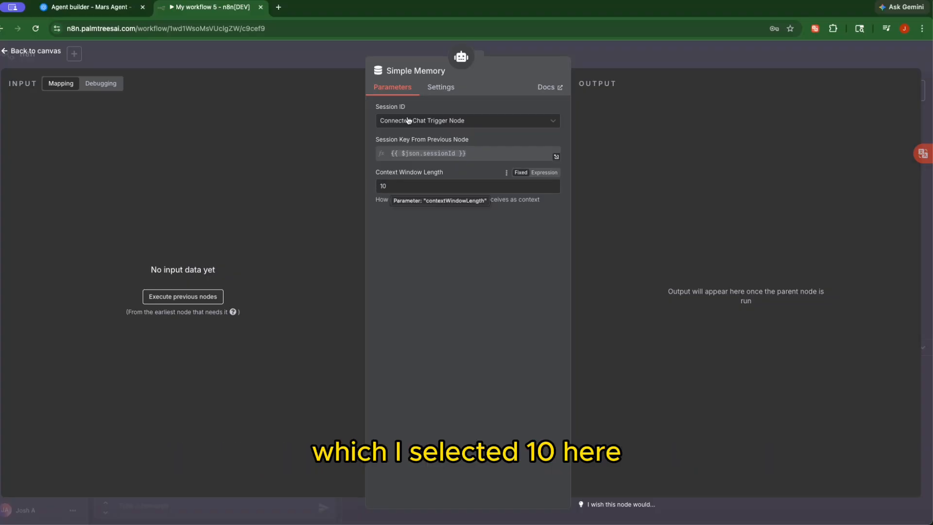
pyautogui.click(315, 53)
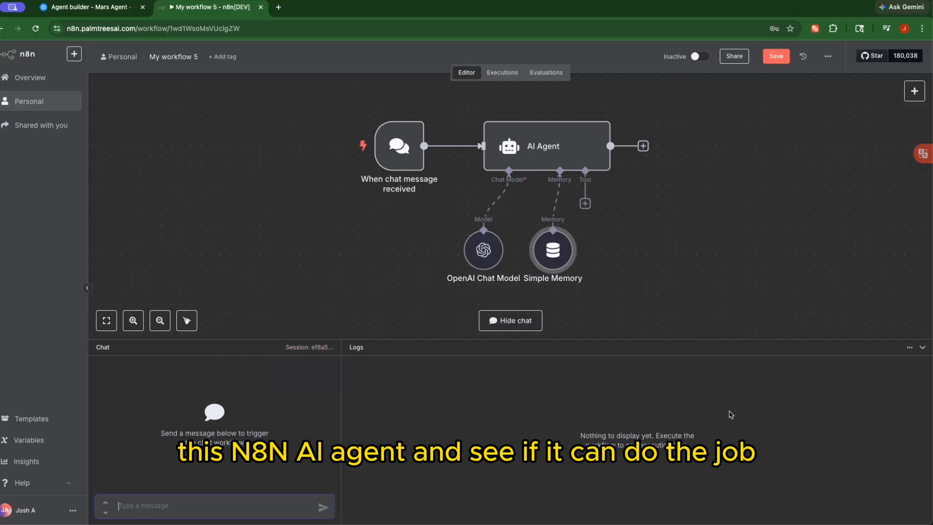
# Run the chat trigger and send 'hello there' as the first test message
pyautogui.moveTo(916, 521)
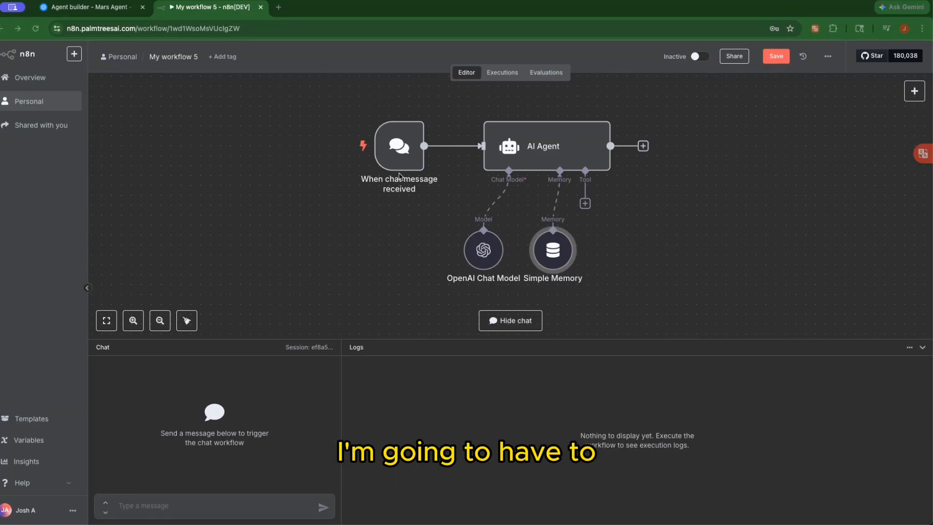
pyautogui.moveTo(383, 154)
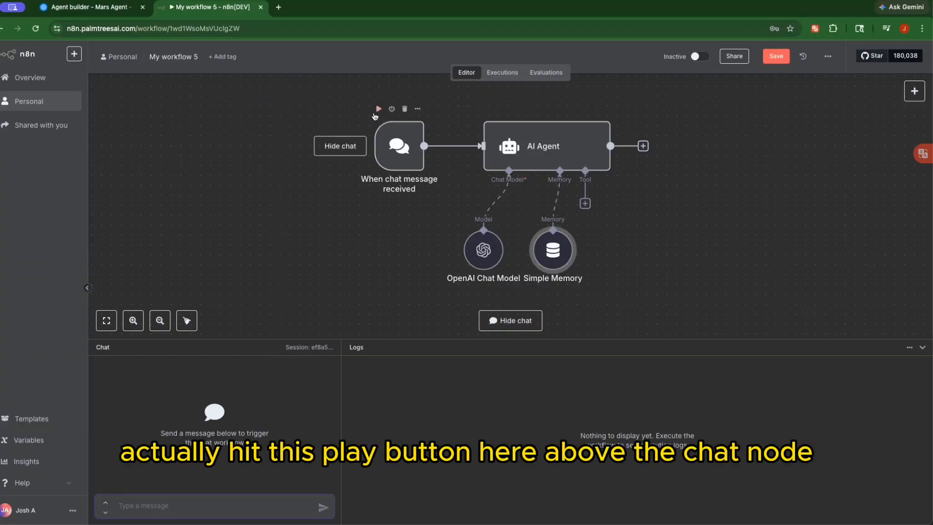
pyautogui.click(379, 115)
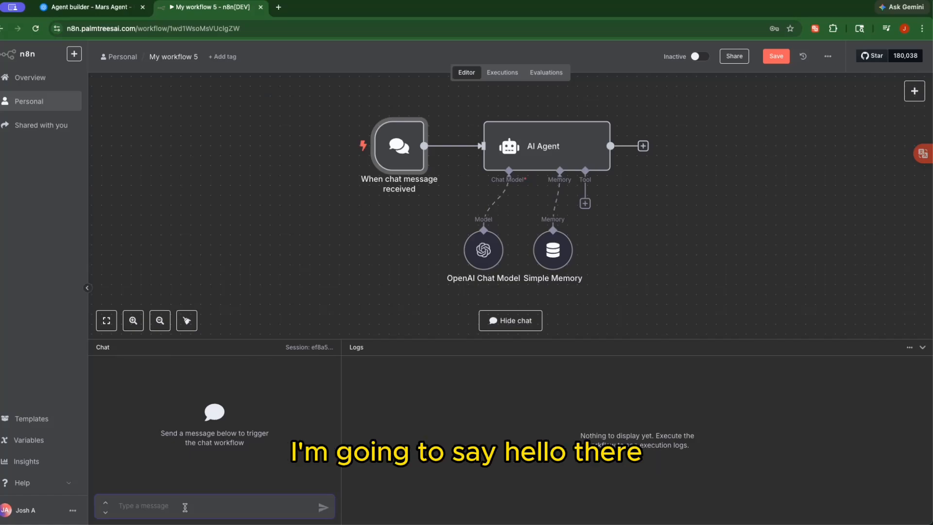
pyautogui.write('hw')
pyautogui.write('llo there')
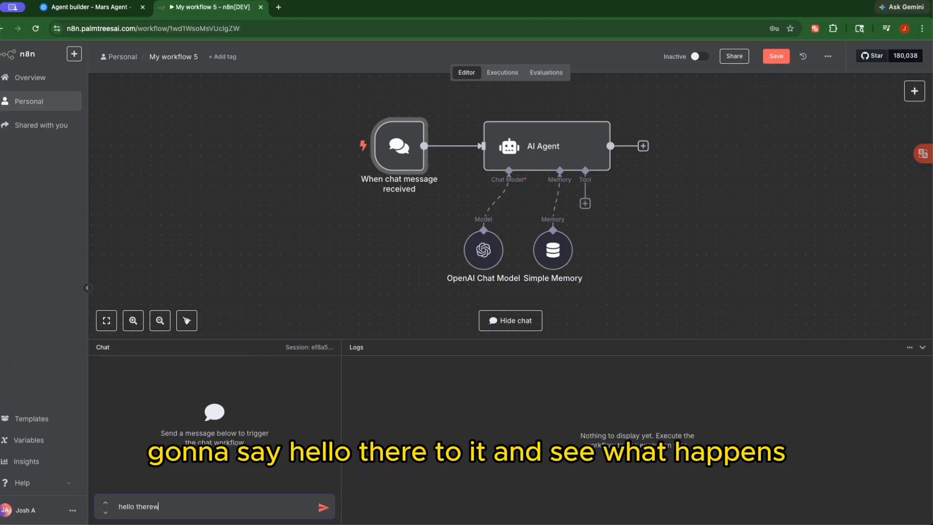
pyautogui.click(323, 507)
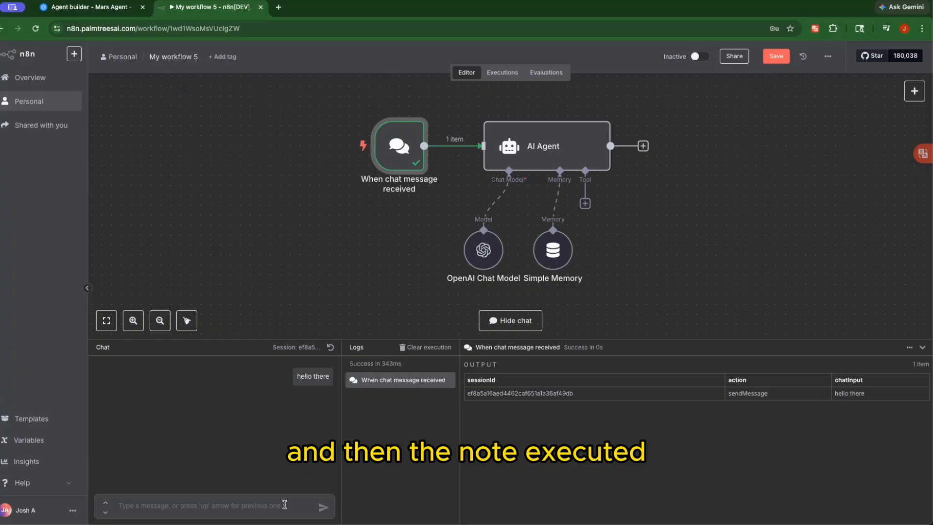
# Send 'hello there' to the agent again in the chat panel
pyautogui.click(214, 505)
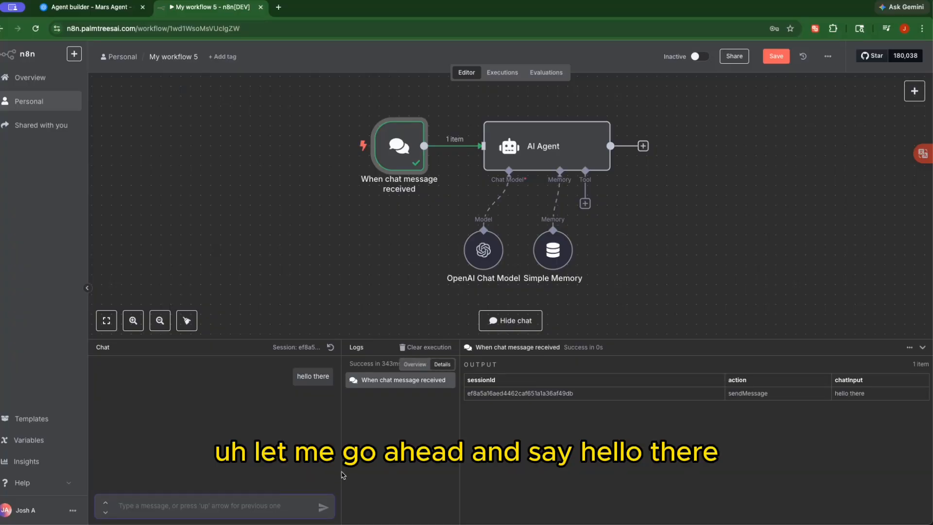
pyautogui.write('hello there')
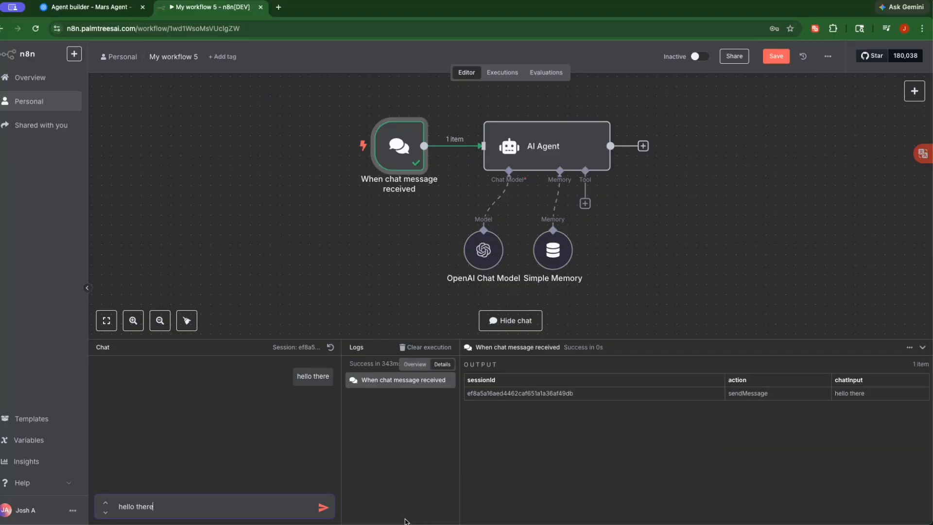
pyautogui.click(323, 507)
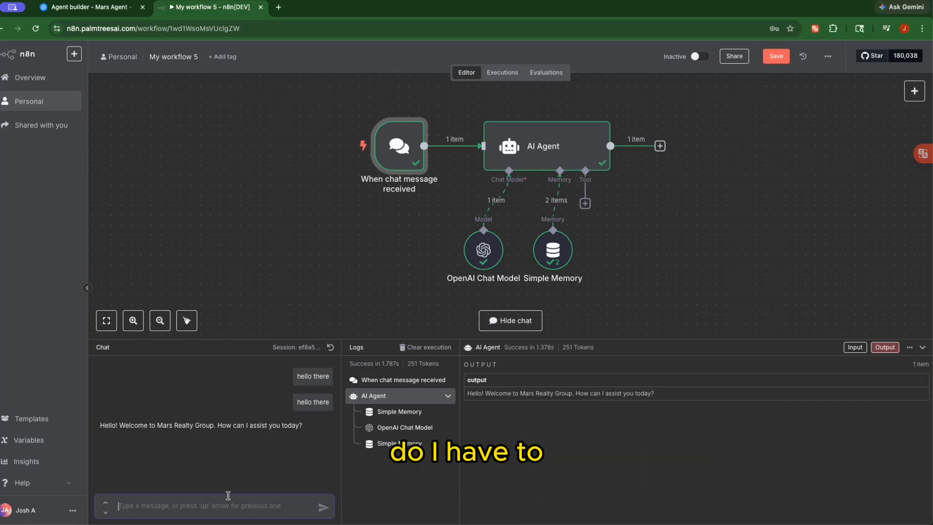
# Ask the agent whether buying requires travelling to Mars
pyautogui.write('do i actually have 6o')
pyautogui.press('BackSpace')
pyautogui.press('BackSpace')
pyautogui.write('to')
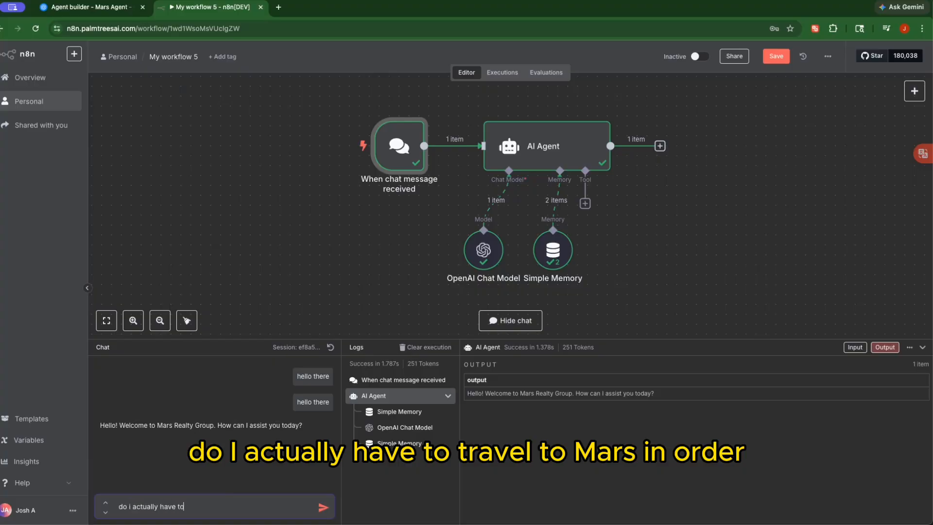
pyautogui.write(' travel to mars in ordwee')
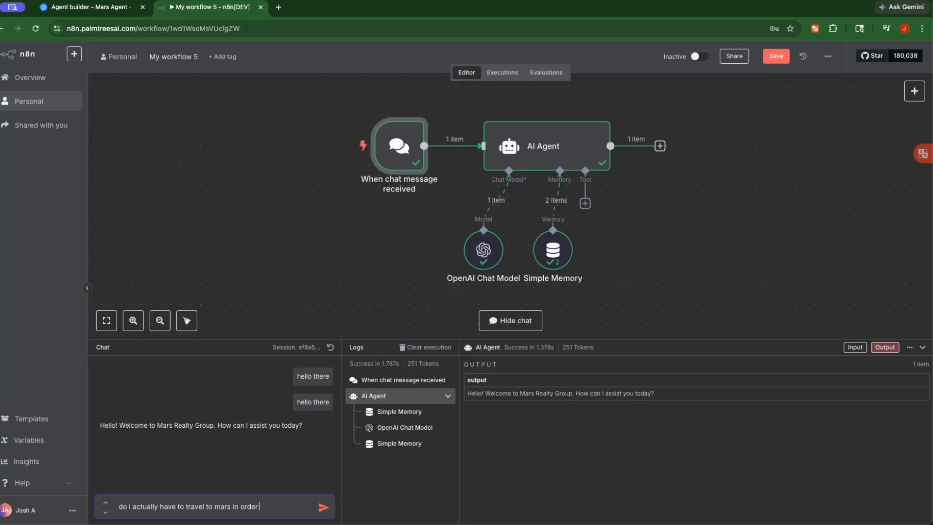
pyautogui.write('r to purchase')
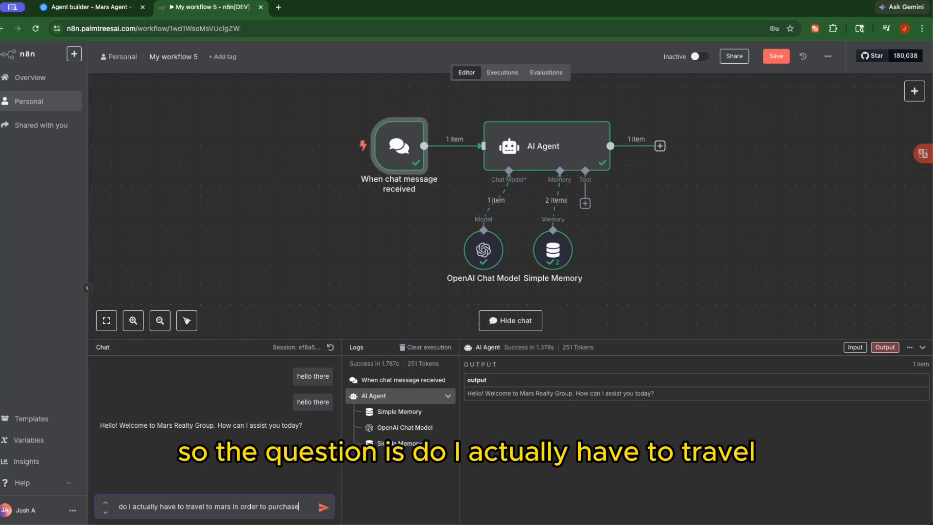
pyautogui.write('?')
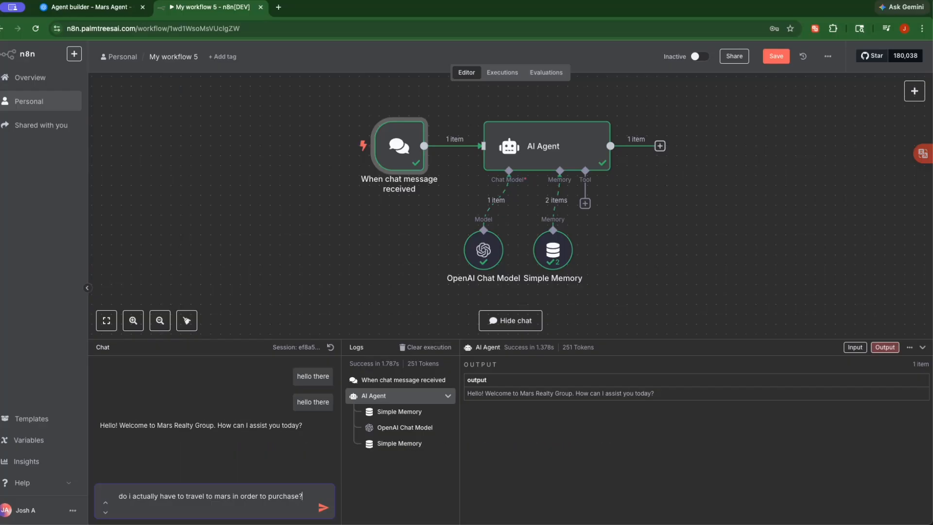
pyautogui.press('Return')
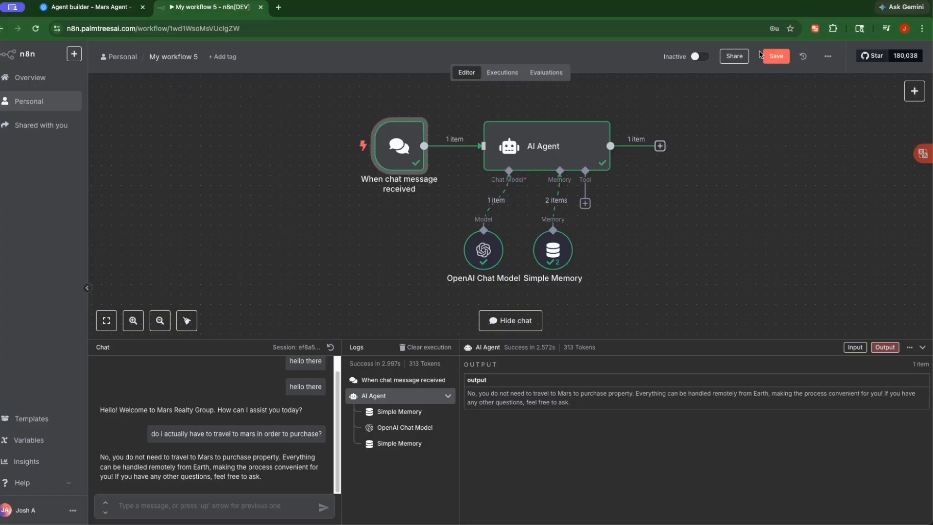
pyautogui.moveTo(932, 146); pyautogui.dragTo(475, 51)
pyautogui.scroll(5, 347, 236)
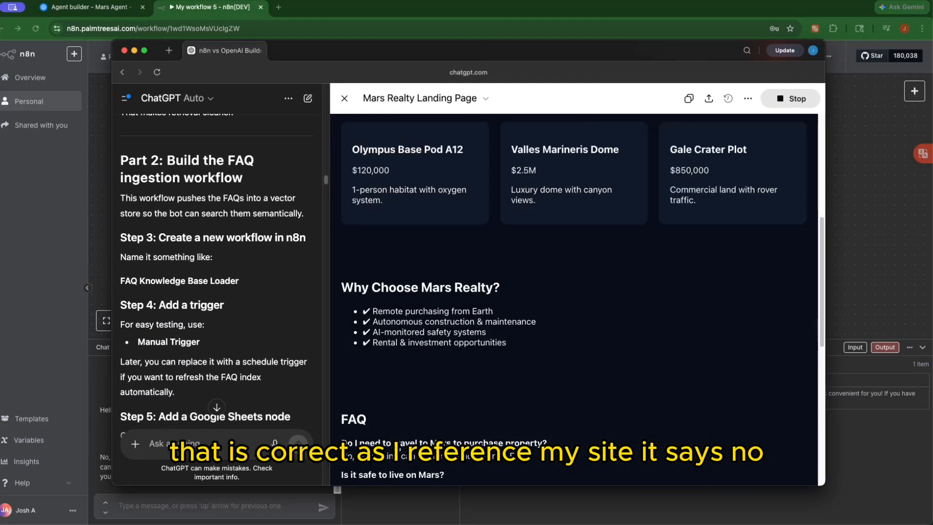
pyautogui.scroll(-3, 401, 436)
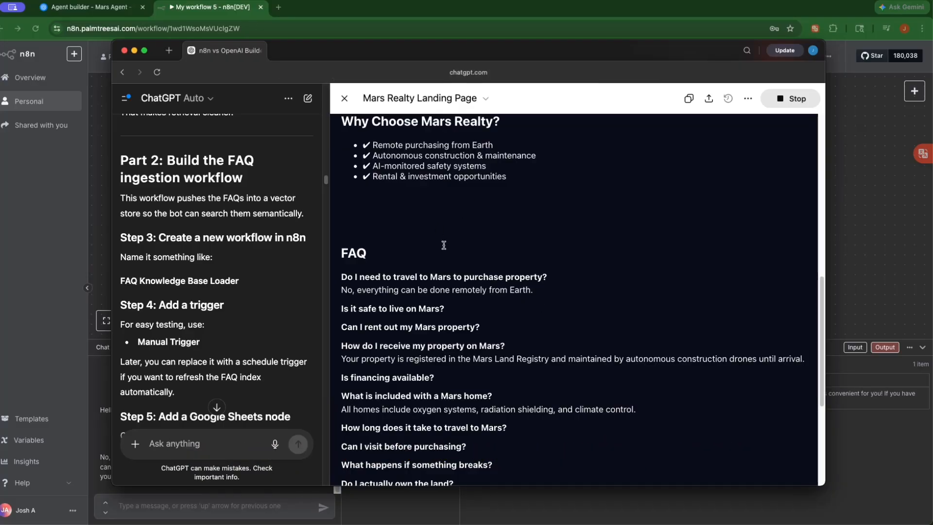
pyautogui.scroll(-4, 443, 243)
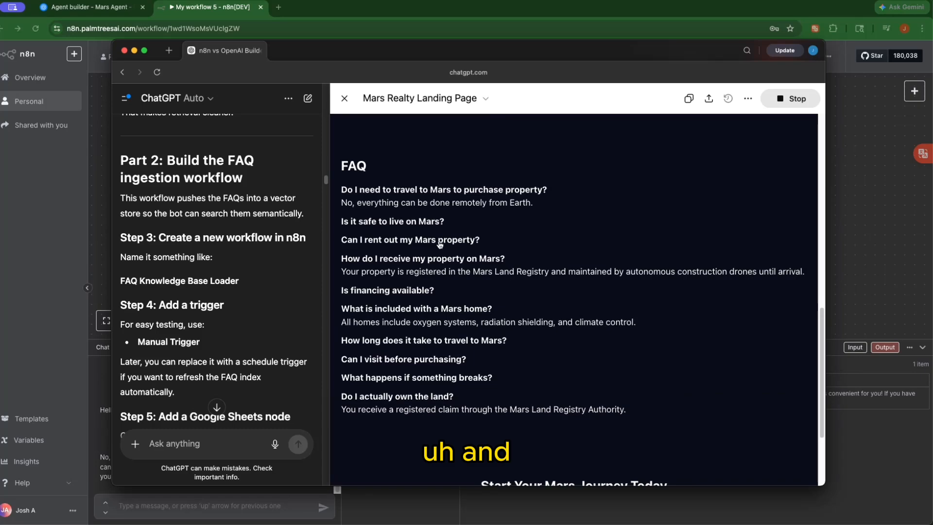
pyautogui.moveTo(410, 48); pyautogui.dragTo(922, 175)
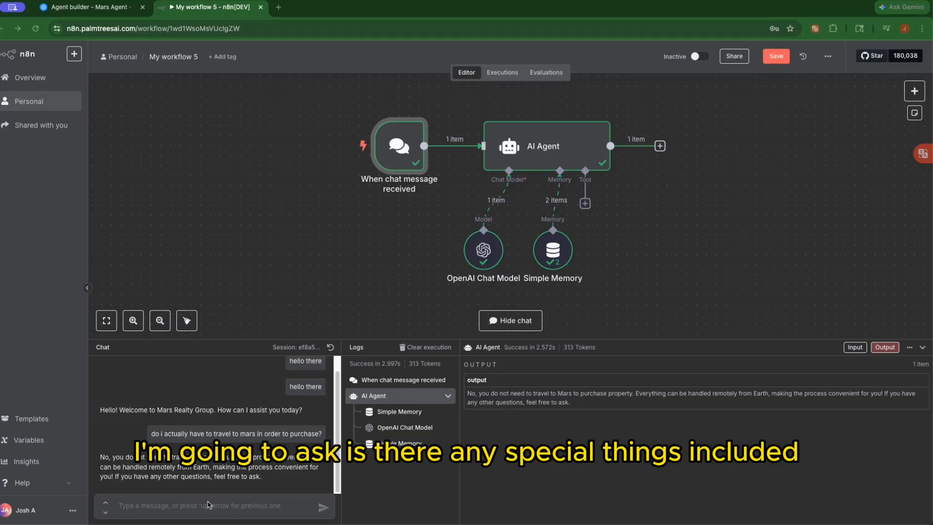
# Ask 'is there any special things included in mars homes?', then bring the landing page alongside
pyautogui.click(222, 508)
pyautogui.write('is there any')
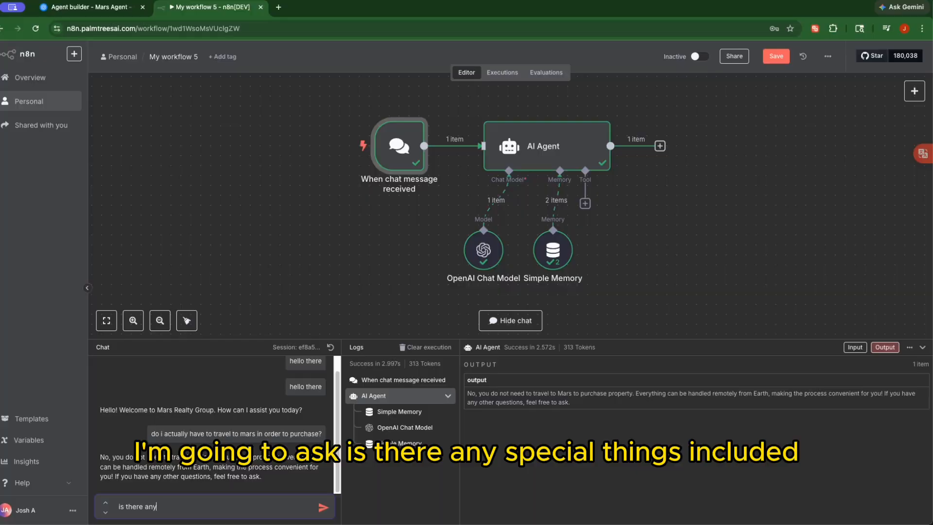
pyautogui.write(' special things included')
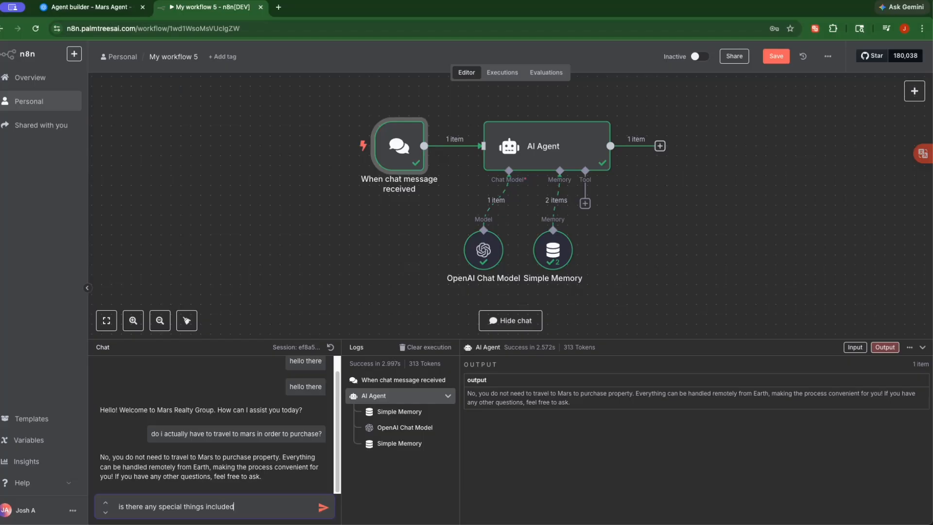
pyautogui.write(' in mars hoes')
pyautogui.press('BackSpace')
pyautogui.write('mes?')
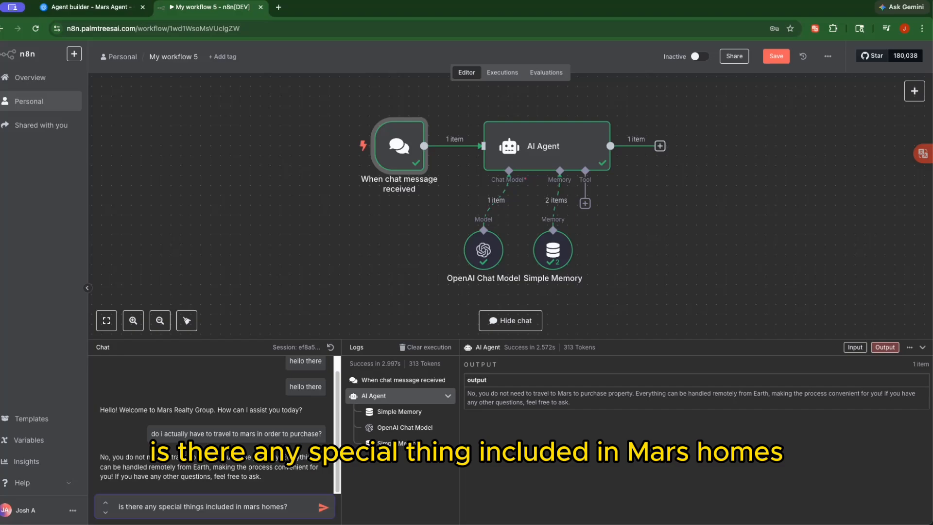
pyautogui.press('Return')
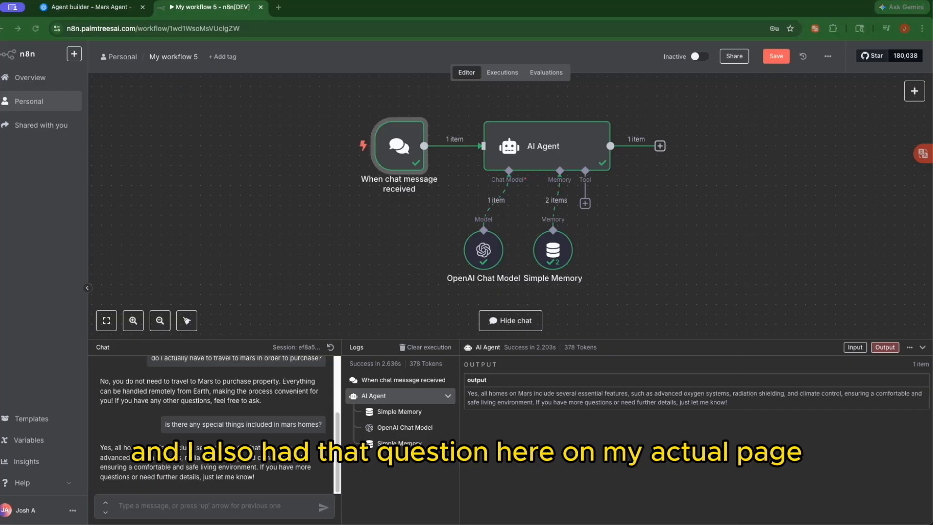
pyautogui.moveTo(930, 122); pyautogui.dragTo(551, 26)
# Review the landing-page FAQ, then move the ChatGPT window aside to reveal My workflow 5
pyautogui.scroll(-10, 507, 299)
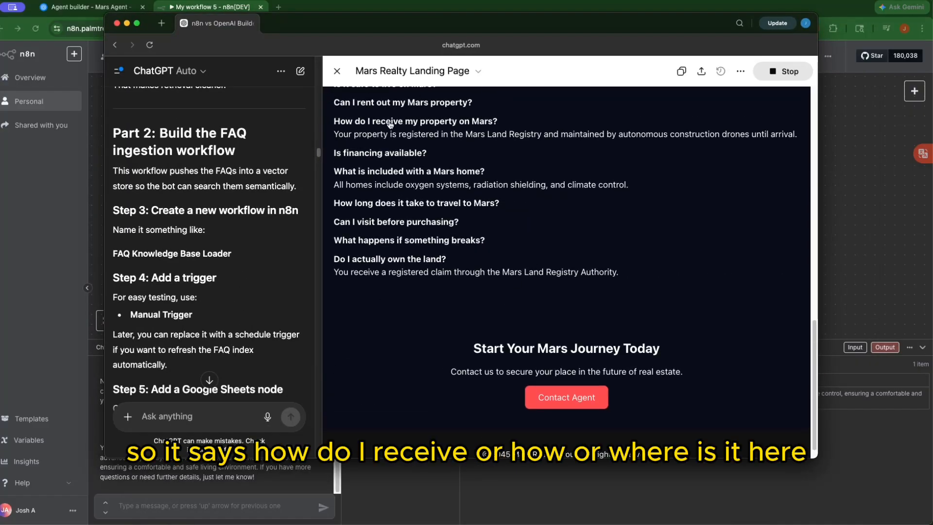
pyautogui.scroll(1, 381, 128)
pyautogui.scroll(3, 384, 131)
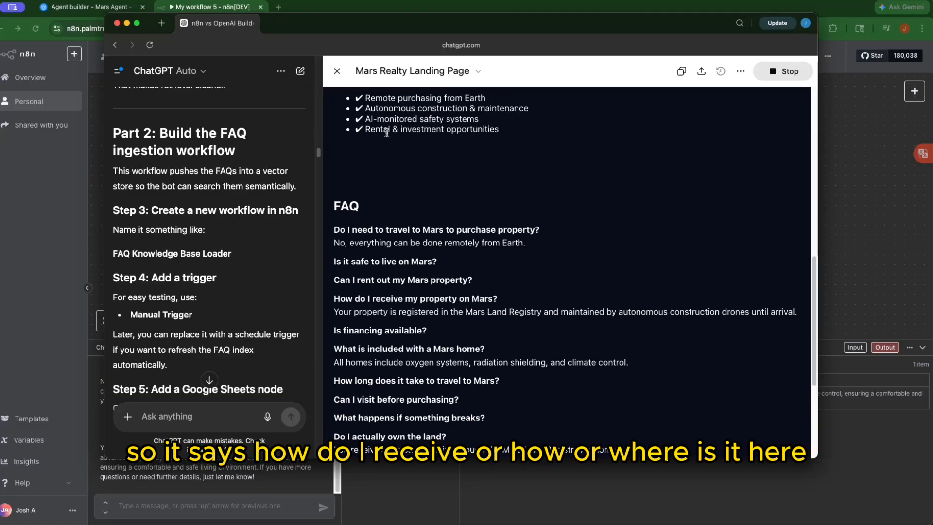
pyautogui.scroll(-1, 386, 141)
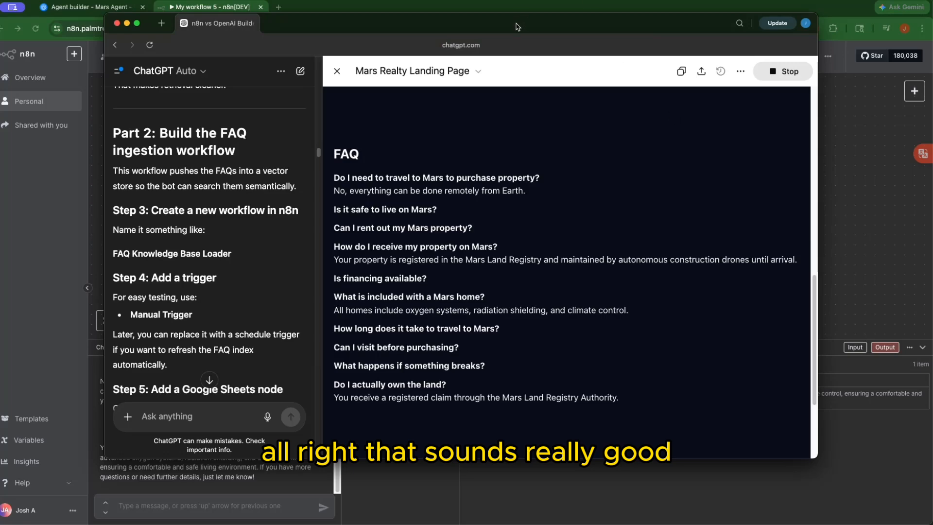
pyautogui.moveTo(517, 27); pyautogui.dragTo(932, 160)
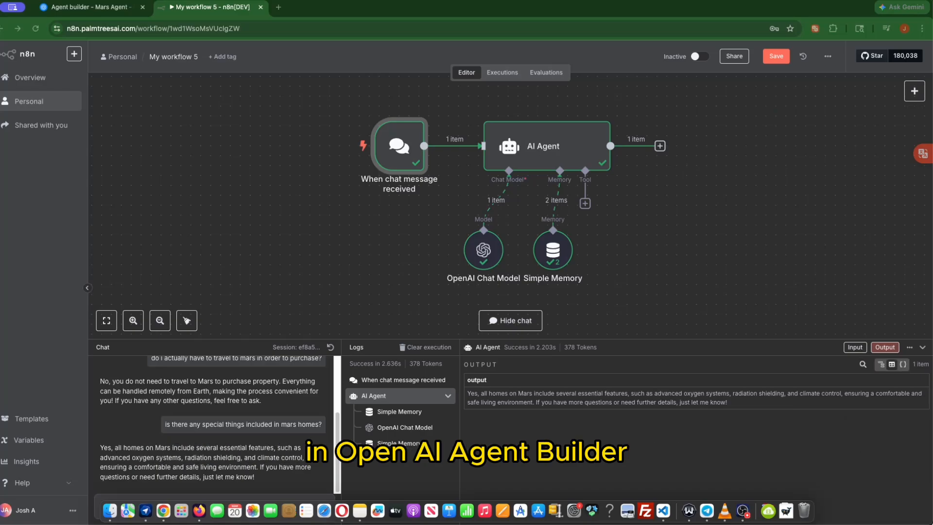
pyautogui.moveTo(931, 523)
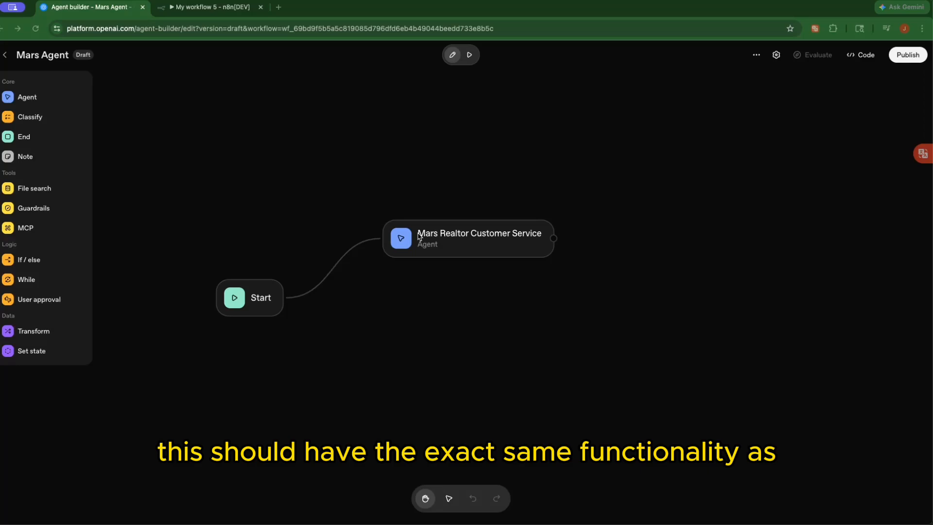
pyautogui.click(203, 6)
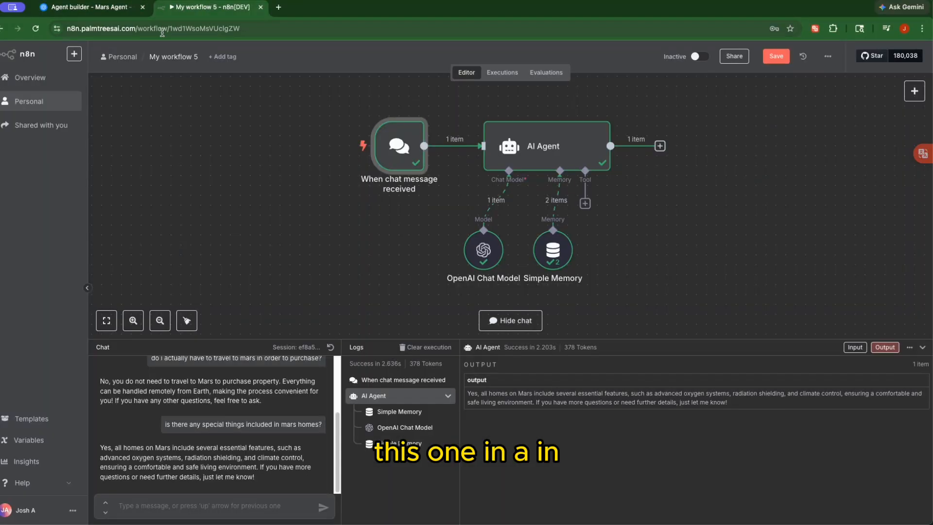
# Align the Start node with the Mars Realtor Customer Service agent and open its input settings
pyautogui.click(117, 13)
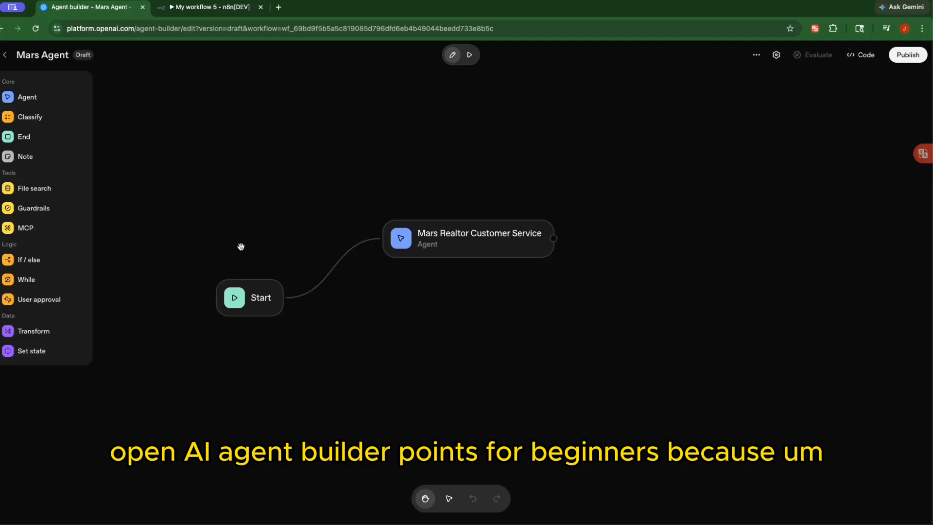
pyautogui.moveTo(256, 297); pyautogui.dragTo(262, 243)
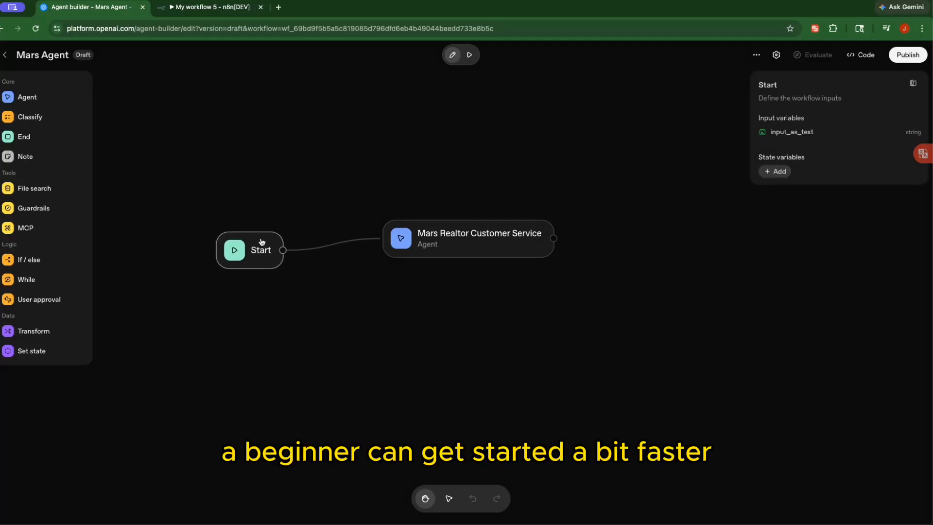
pyautogui.moveTo(262, 242); pyautogui.dragTo(266, 238)
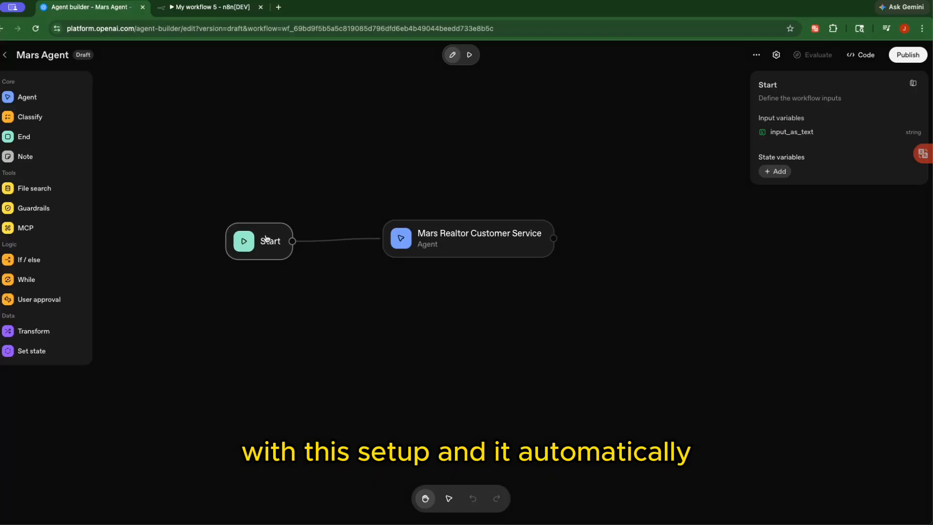
pyautogui.click(269, 274)
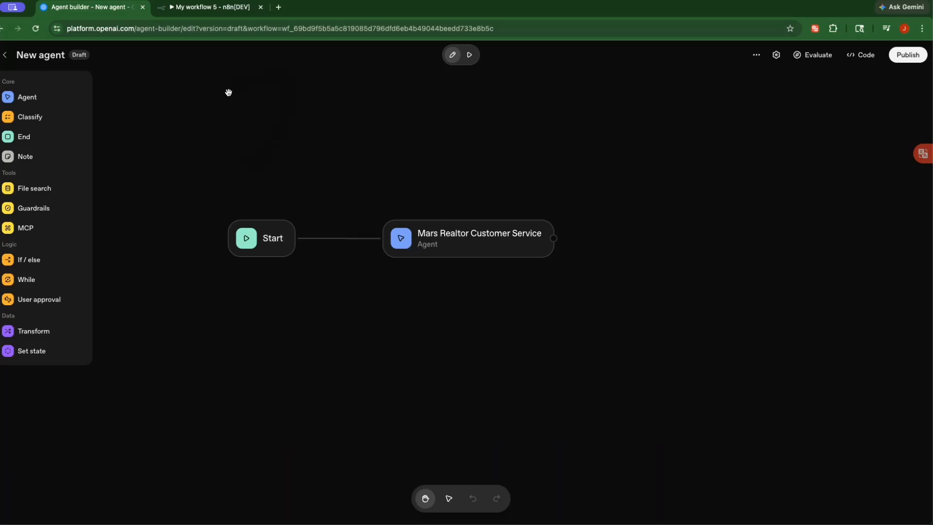
pyautogui.click(195, 8)
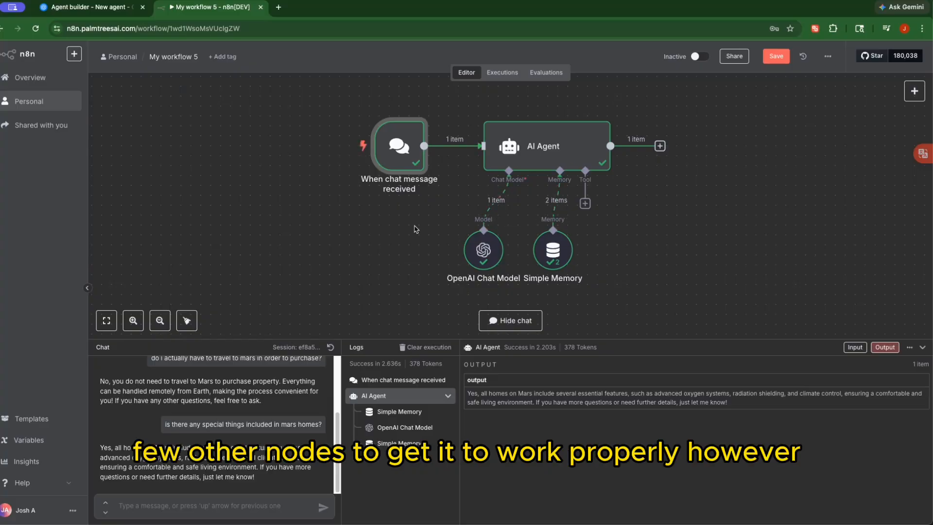
pyautogui.click(109, 8)
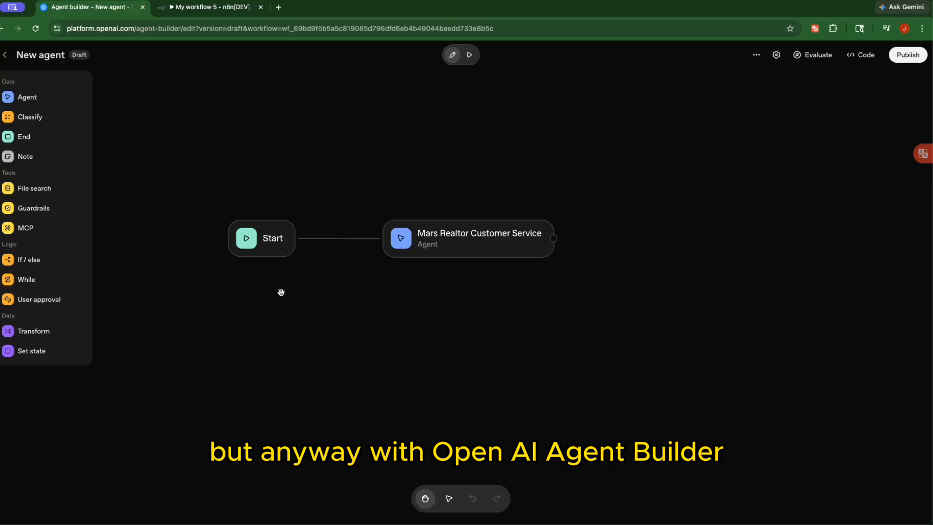
pyautogui.click(264, 236)
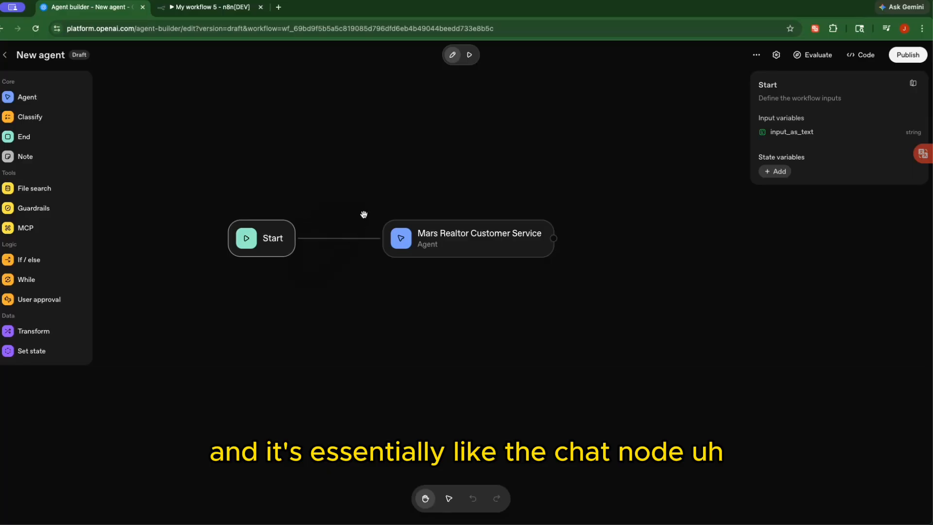
# Review the Mars Realtor Customer Service agent's FAQ instructions and gpt-4.1 model, then deselect it
pyautogui.click(458, 243)
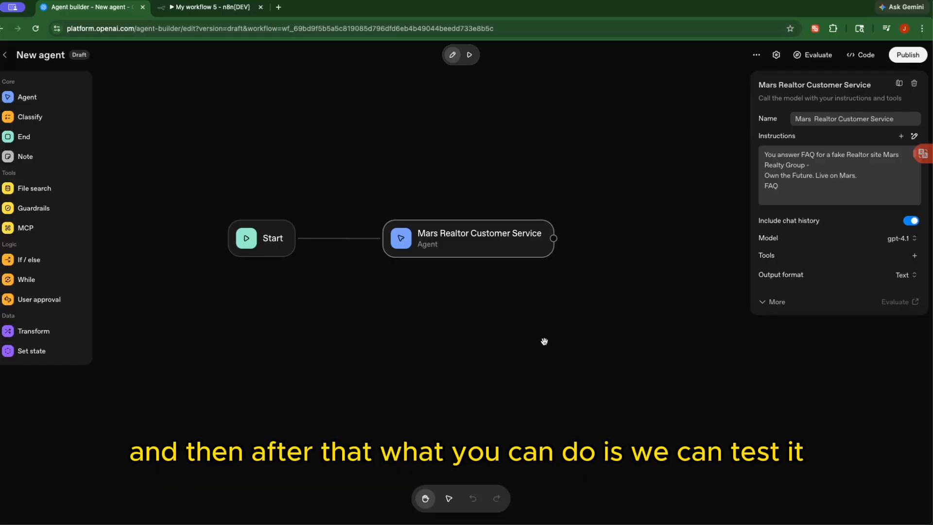
pyautogui.click(488, 366)
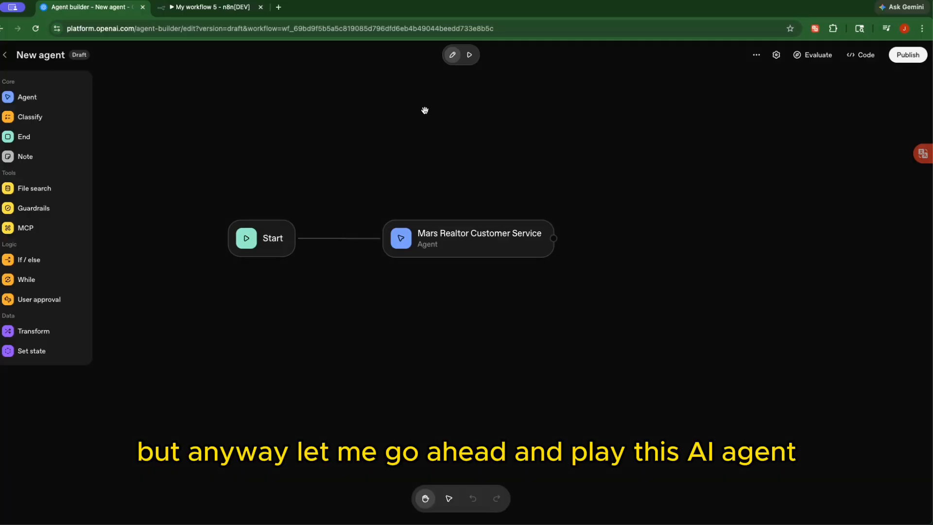
# Send 'hello there' to the Mars Realtor agent in the preview chat
pyautogui.click(469, 55)
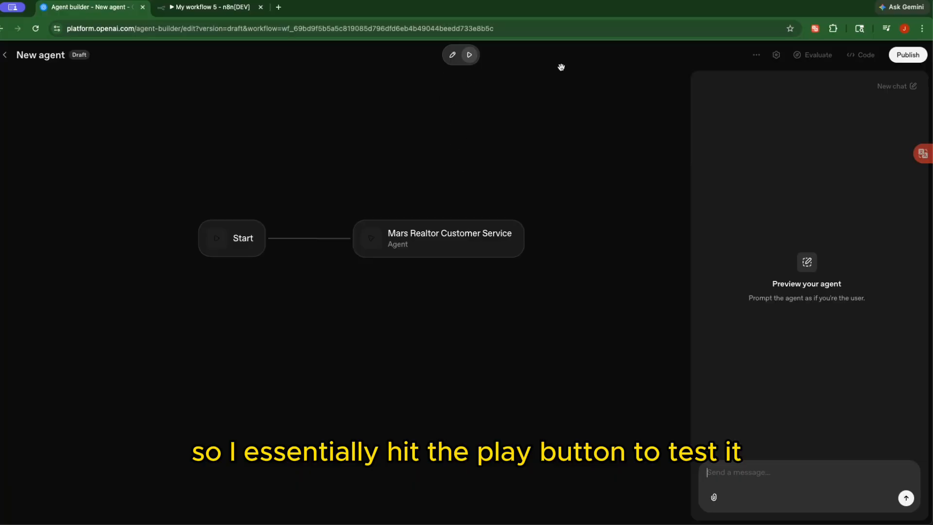
pyautogui.click(788, 483)
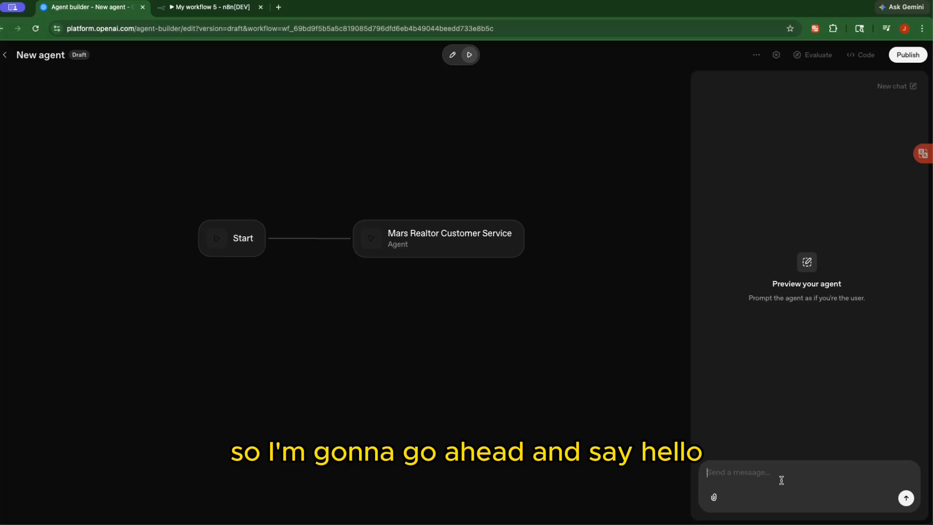
pyautogui.write('heloo')
pyautogui.press('BackSpace')
pyautogui.press('BackSpace')
pyautogui.write('lo')
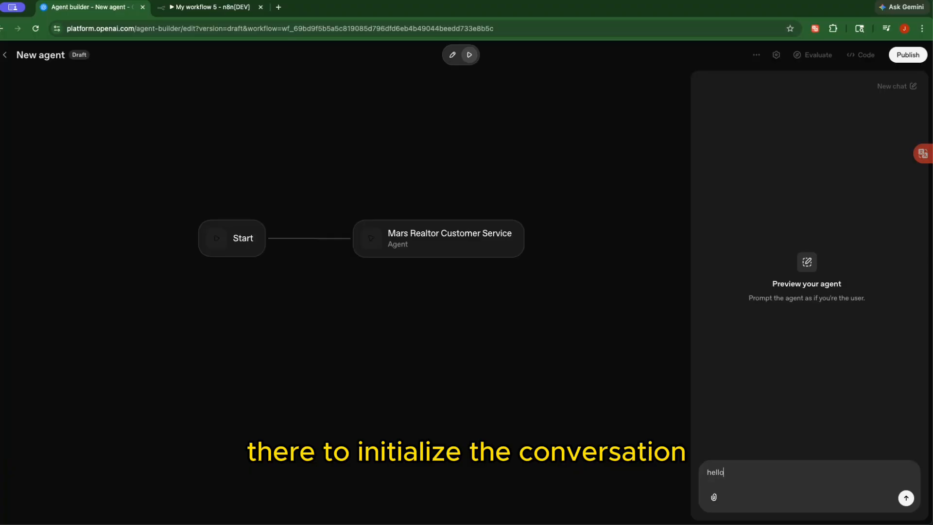
pyautogui.write('tthere')
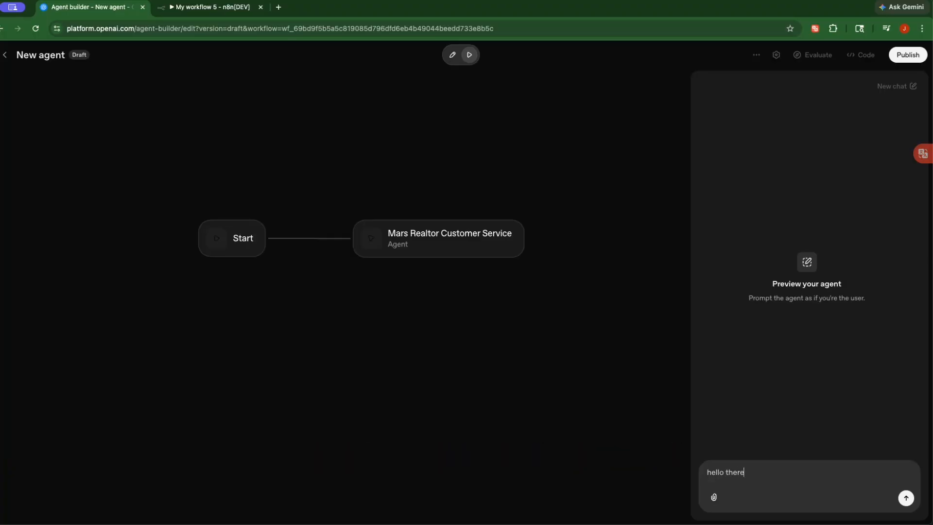
pyautogui.press('Return')
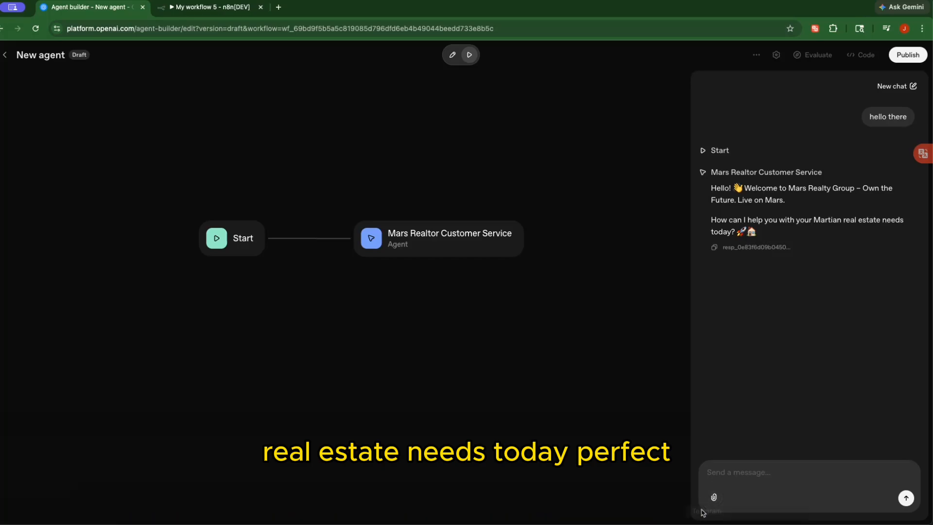
pyautogui.moveTo(930, 523)
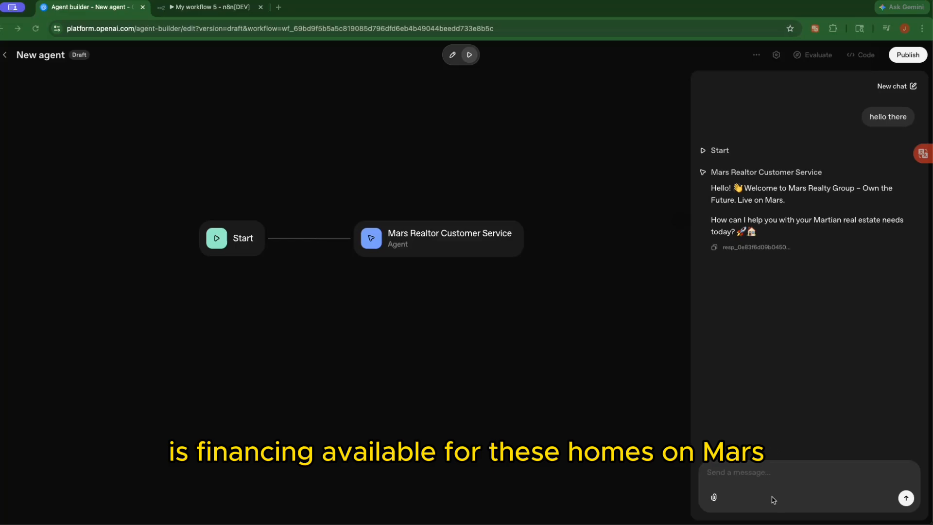
# Ask 'is financing available for these homes on mars?', then bring the ChatGPT landing page over
pyautogui.click(741, 474)
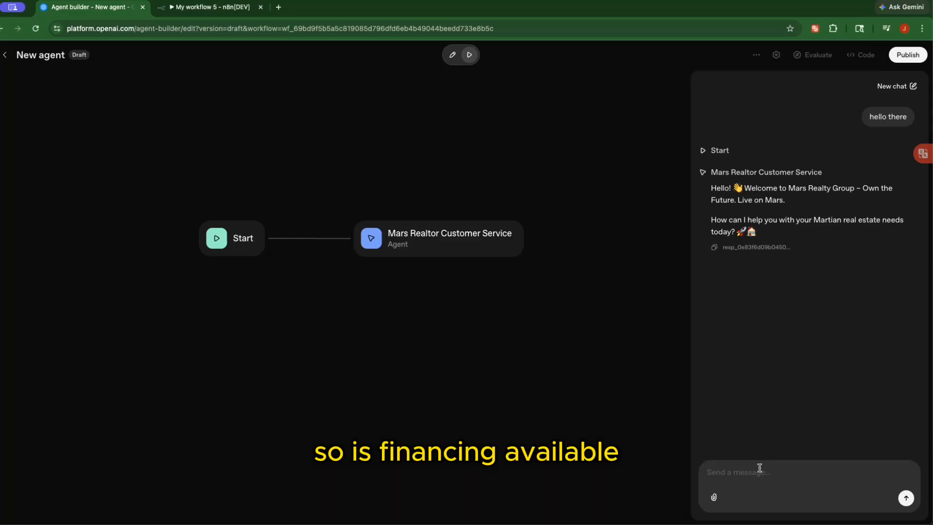
pyautogui.write('is financing availab')
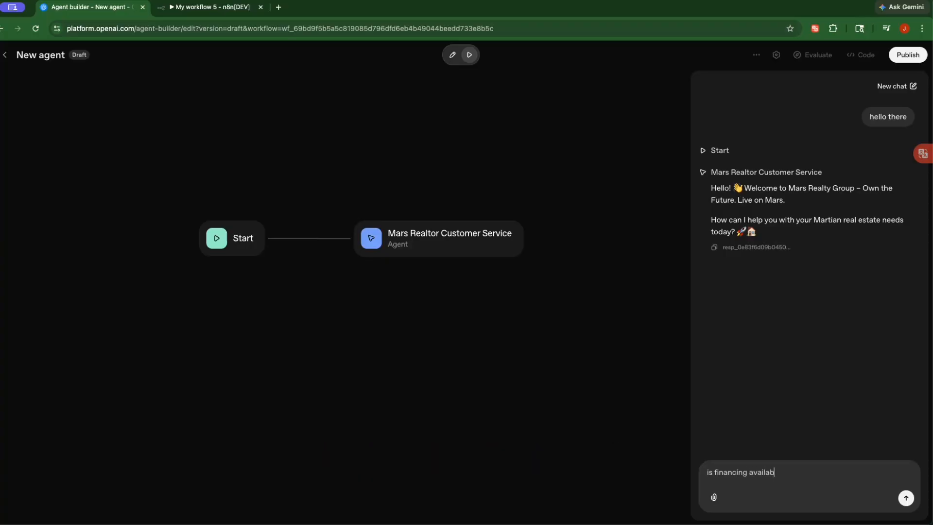
pyautogui.write('le for these homes on mar')
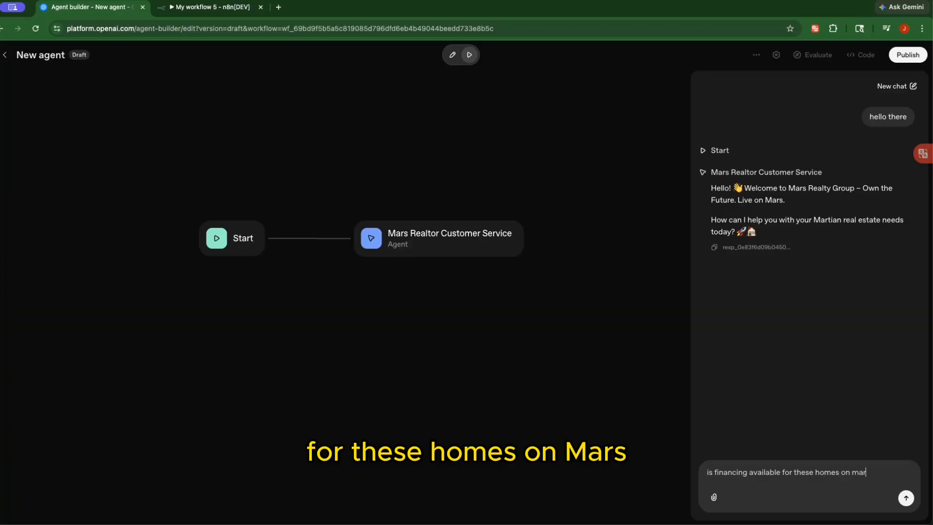
pyautogui.write('s?')
pyautogui.press('Return')
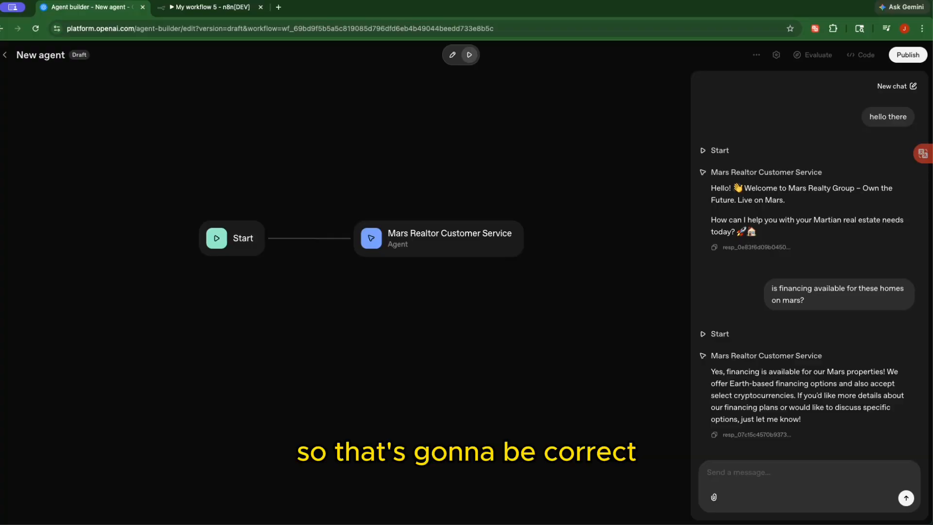
pyautogui.moveTo(932, 107); pyautogui.dragTo(585, 94)
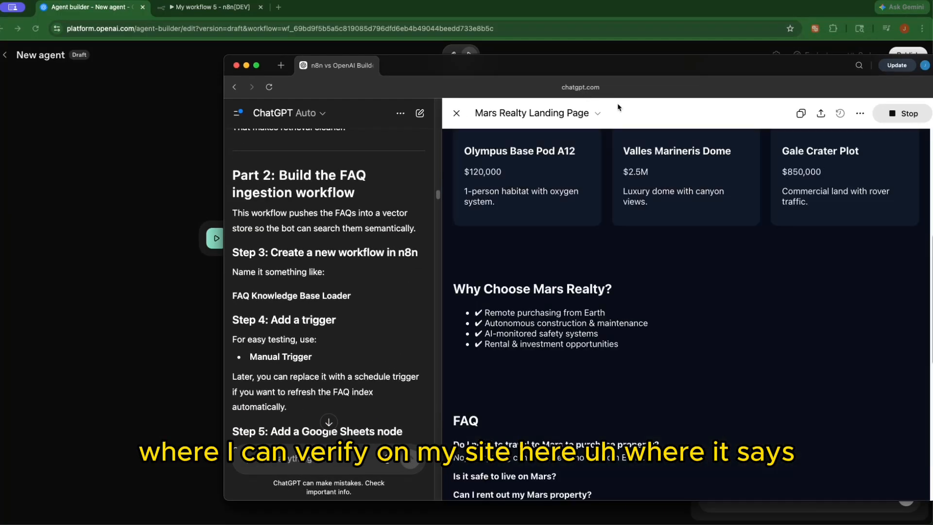
# Expand the landing-page FAQ answer to 'What happens if something breaks?', then move ChatGPT aside
pyautogui.scroll(-7, 570, 261)
pyautogui.scroll(-1, 564, 265)
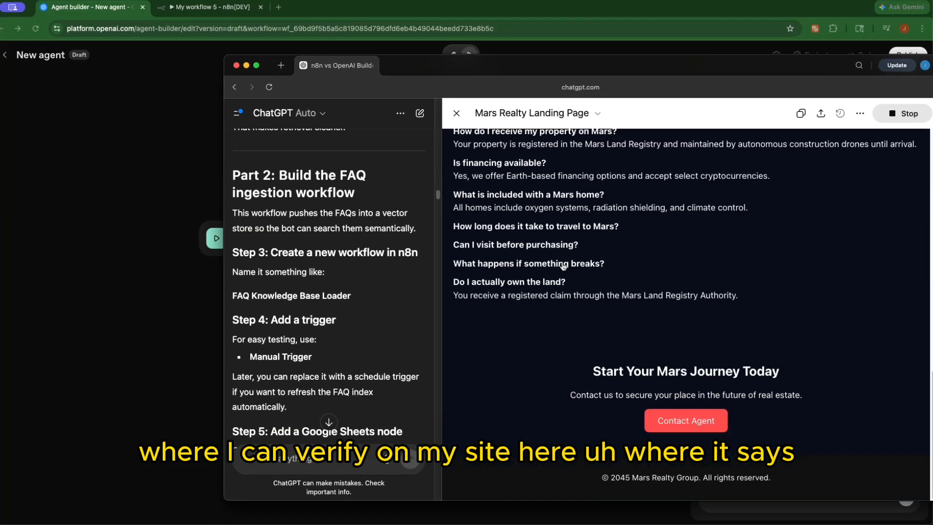
pyautogui.scroll(1, 562, 263)
pyautogui.scroll(4, 560, 244)
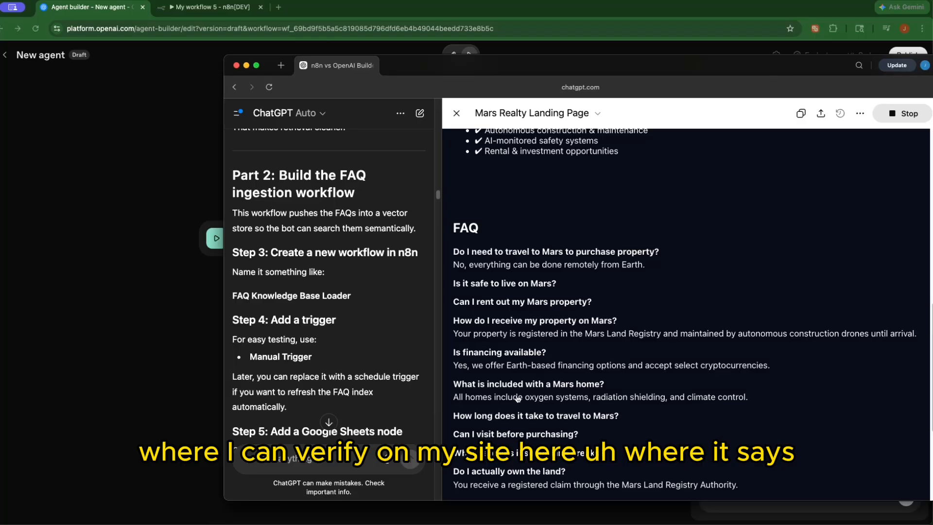
pyautogui.scroll(-2, 495, 394)
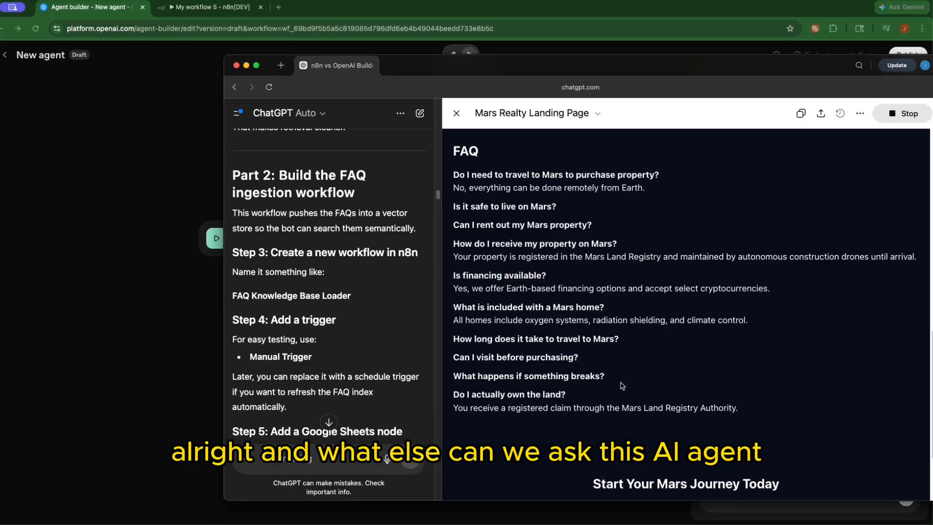
pyautogui.click(555, 377)
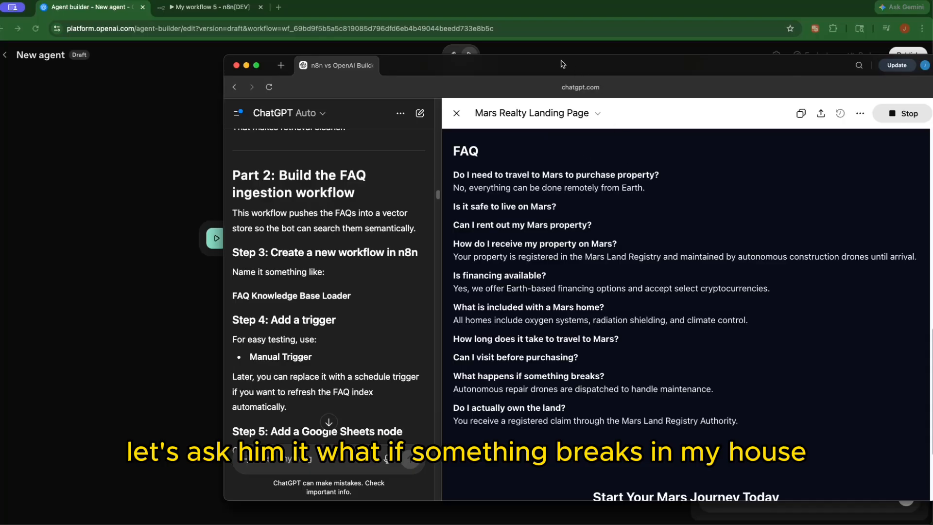
pyautogui.moveTo(562, 64); pyautogui.dragTo(931, 233)
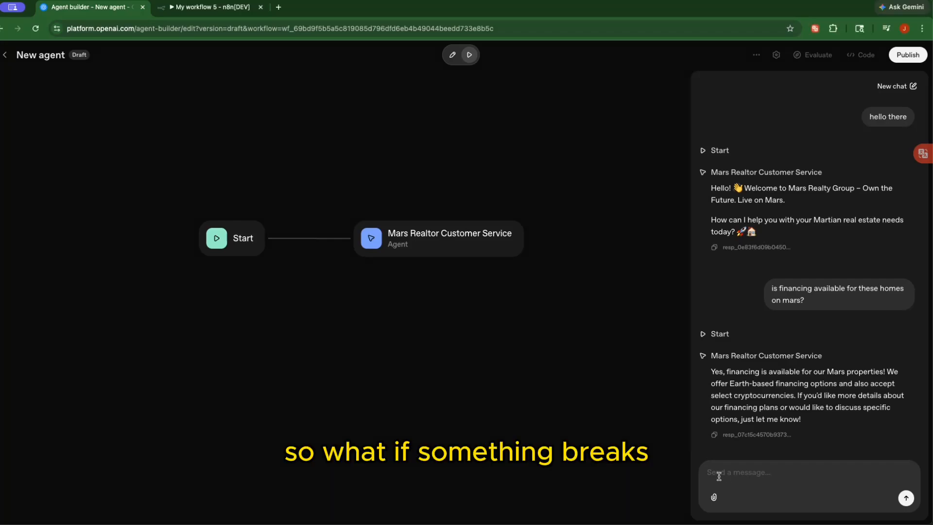
# Ask the agent 'what if something breaks in my house?' and bring the landing page back
pyautogui.write('what if something brea')
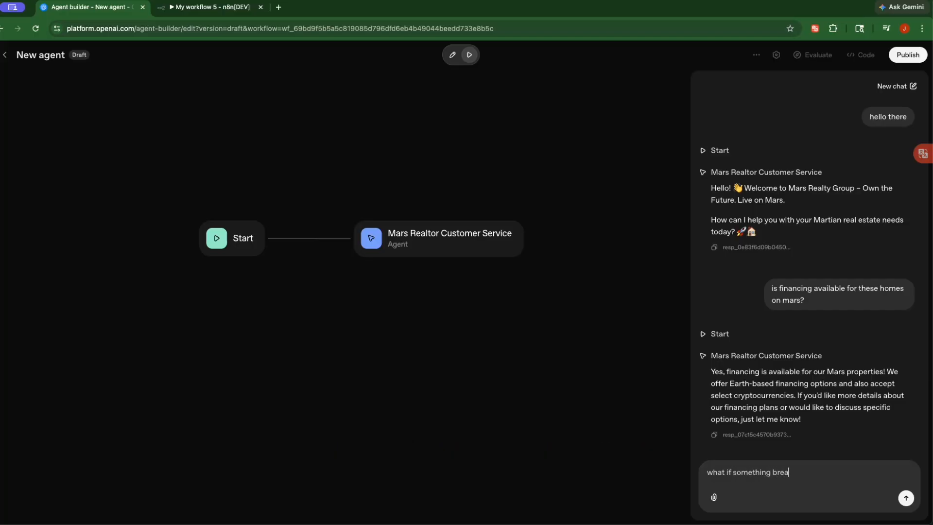
pyautogui.write('ks in my h')
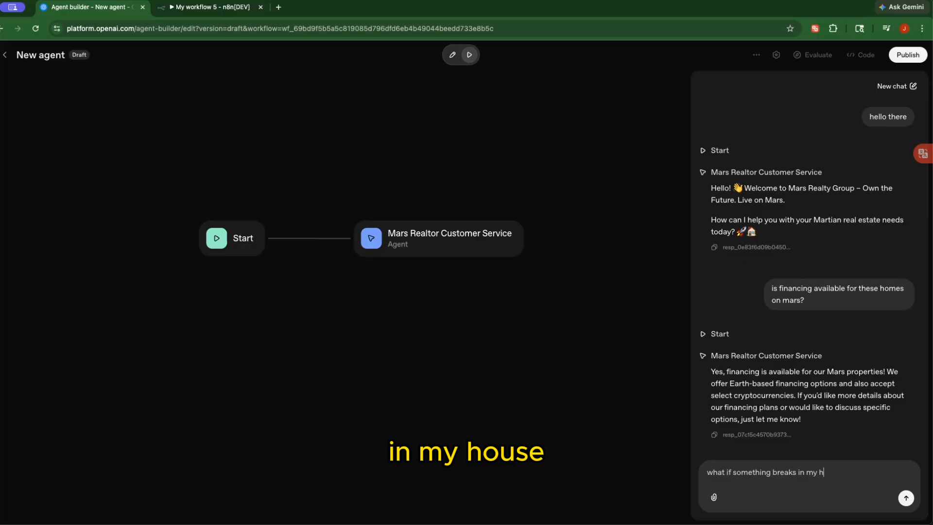
pyautogui.write('ouse?')
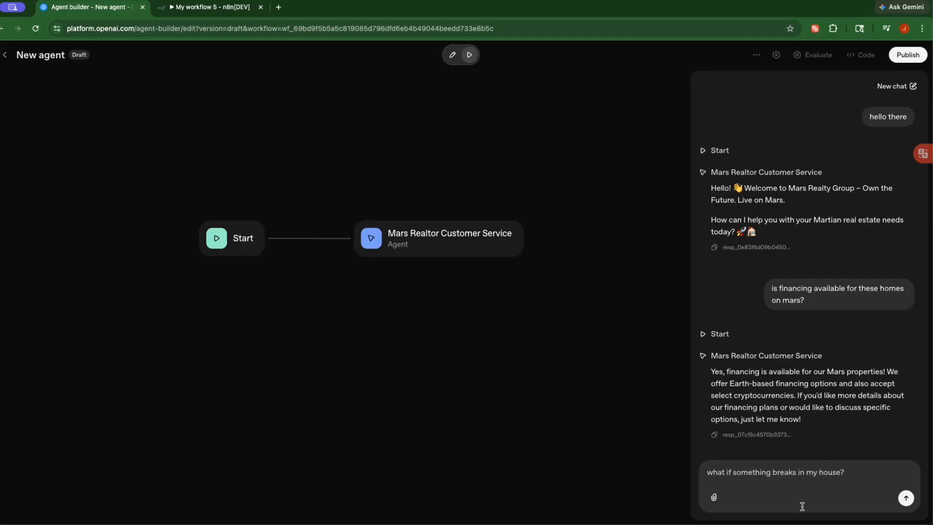
pyautogui.click(906, 496)
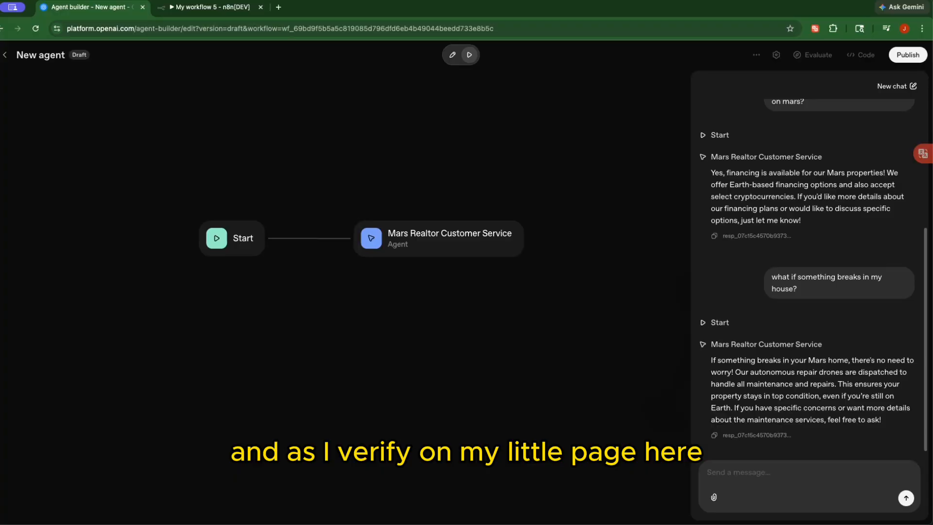
pyautogui.moveTo(490, 98); pyautogui.dragTo(460, 77)
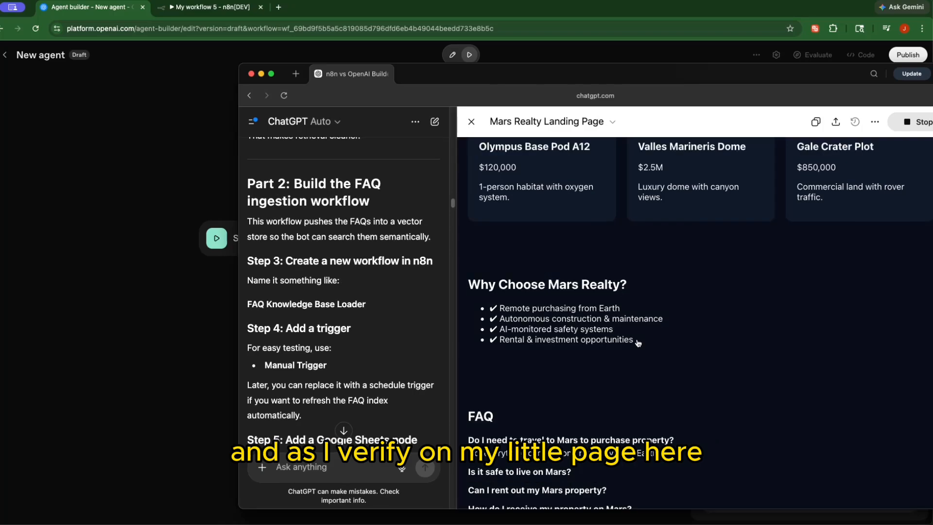
# Scroll the Mars Realty landing page preview down to the FAQ about autonomous repair drones
pyautogui.scroll(-2, 742, 413)
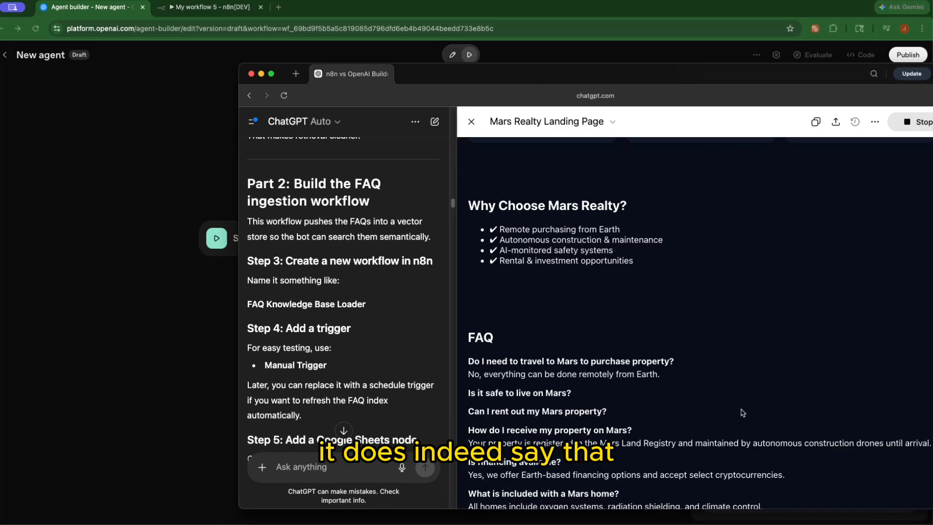
pyautogui.scroll(-1, 738, 418)
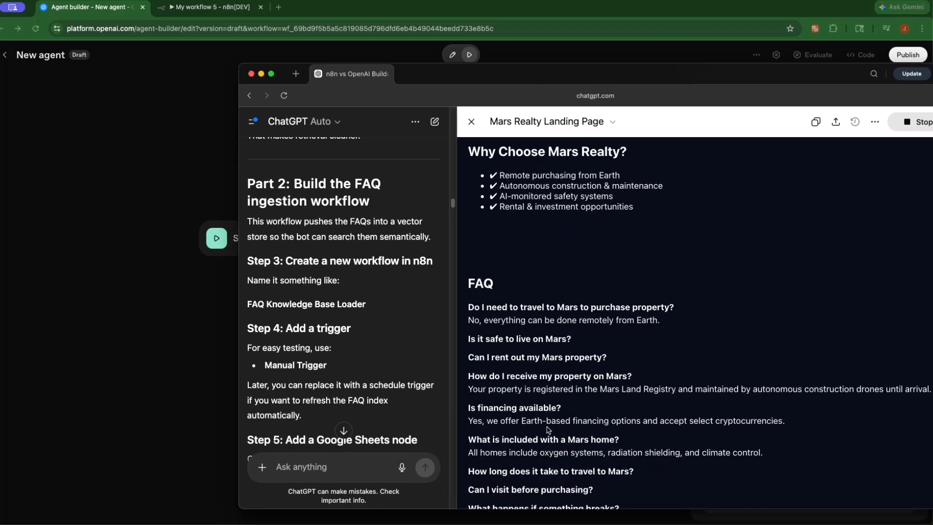
pyautogui.scroll(-1, 548, 426)
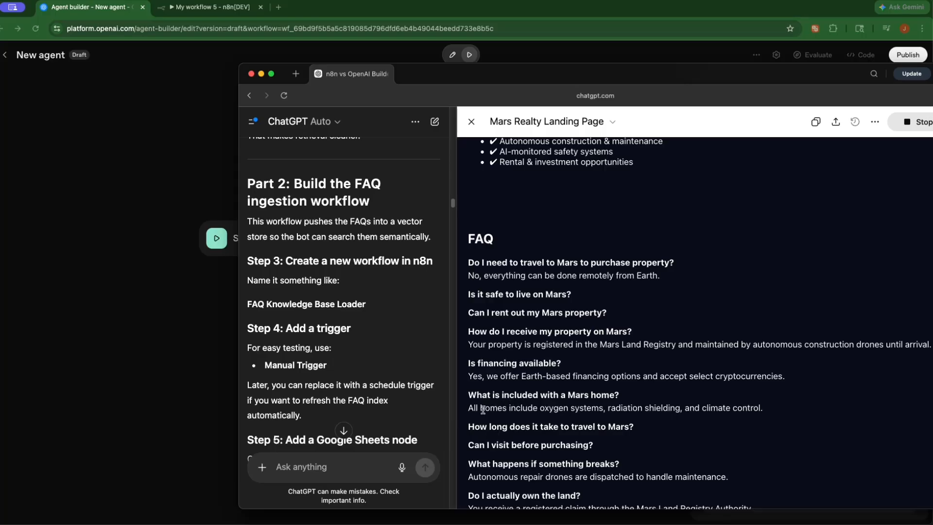
pyautogui.scroll(-1, 498, 411)
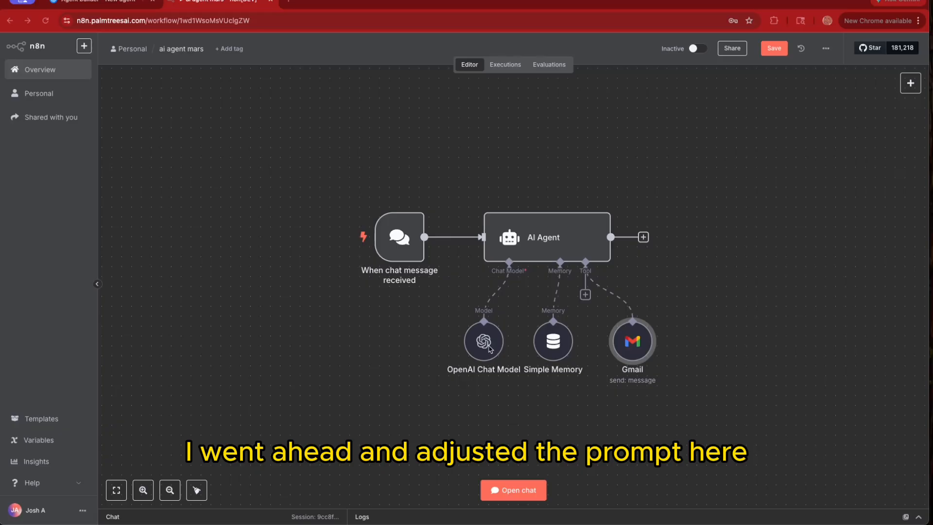
pyautogui.doubleClick(534, 241)
pyautogui.click(480, 291)
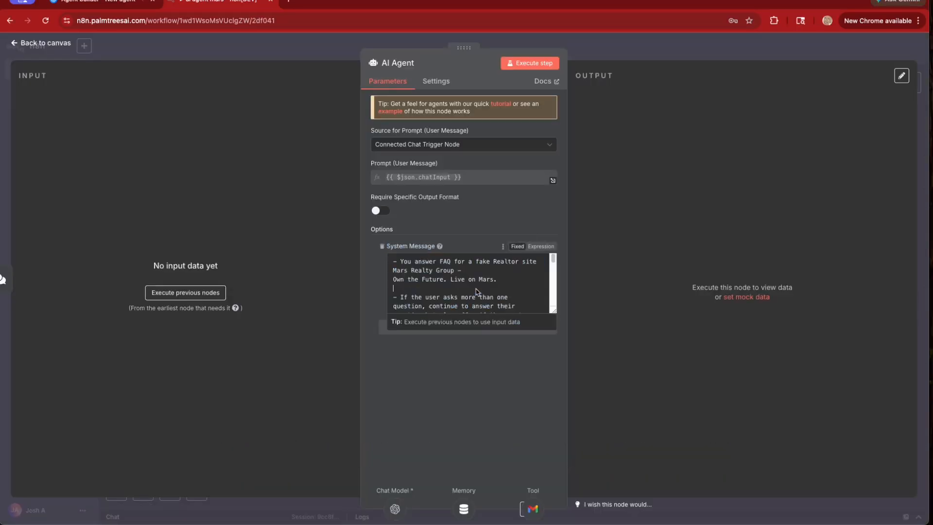
pyautogui.scroll(-3, 436, 287)
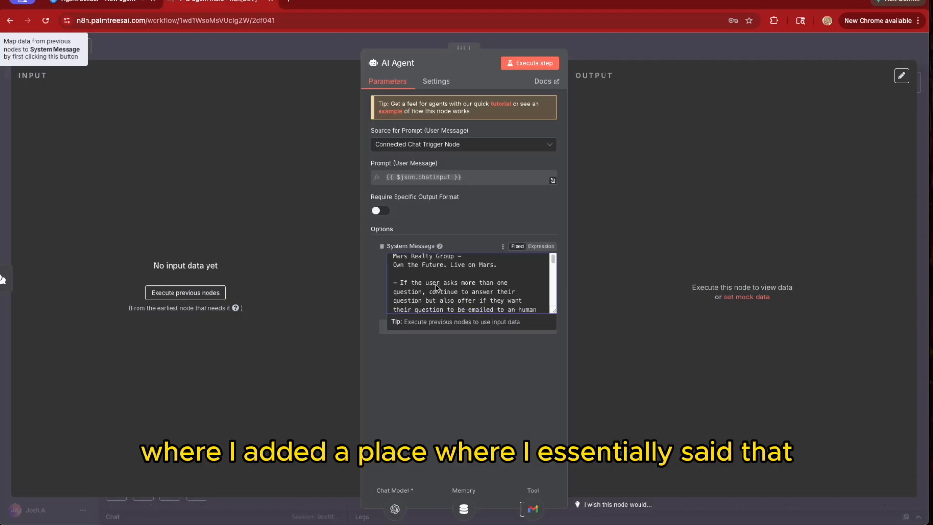
pyautogui.scroll(1, 437, 287)
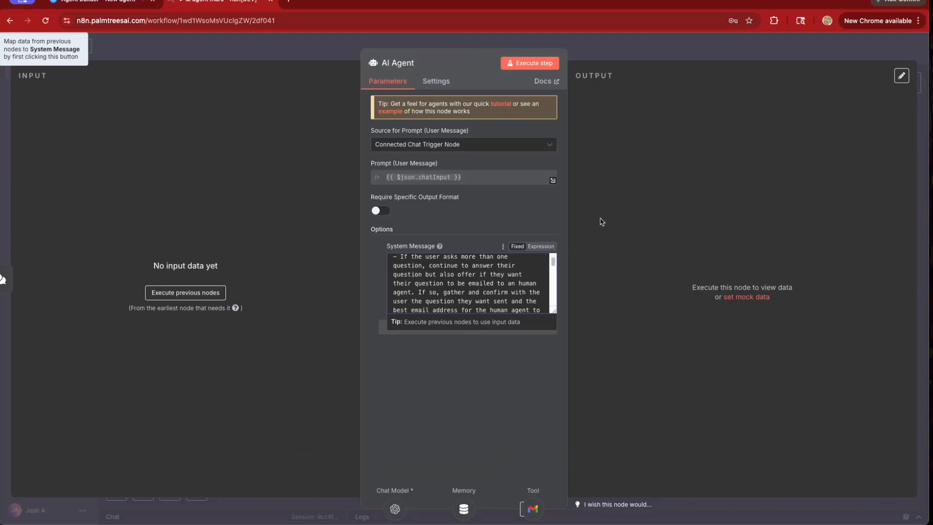
pyautogui.click(393, 43)
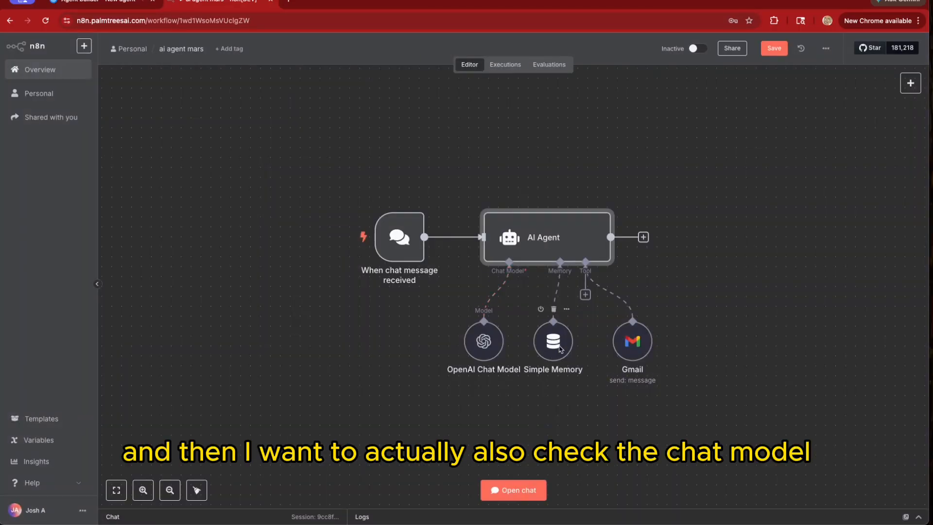
# Change the AI Agent's OpenAI Chat Model from gpt-4o-mini to gpt-5.4-pro
pyautogui.doubleClick(530, 236)
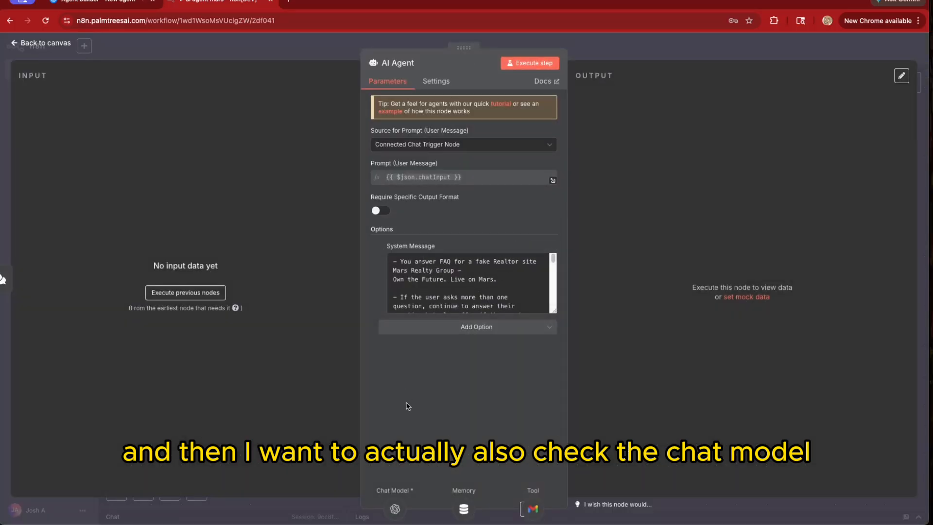
pyautogui.click(395, 508)
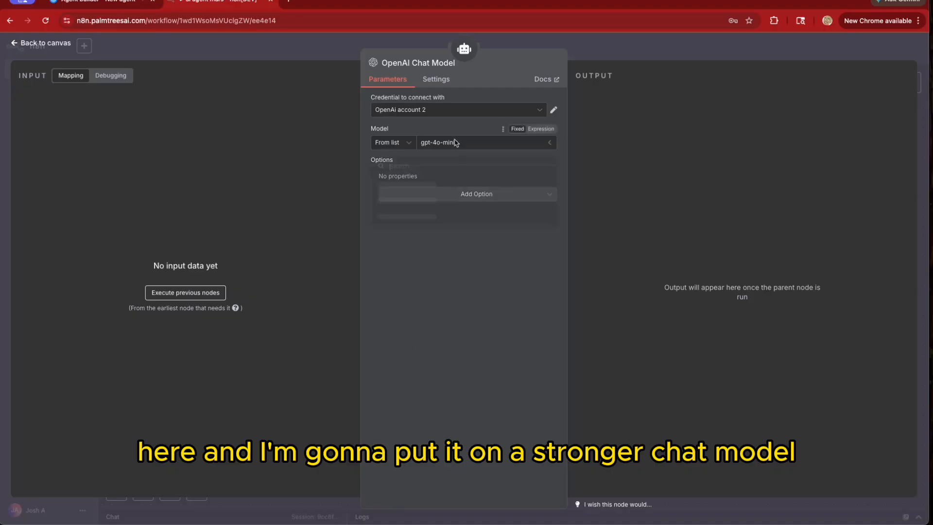
pyautogui.click(455, 143)
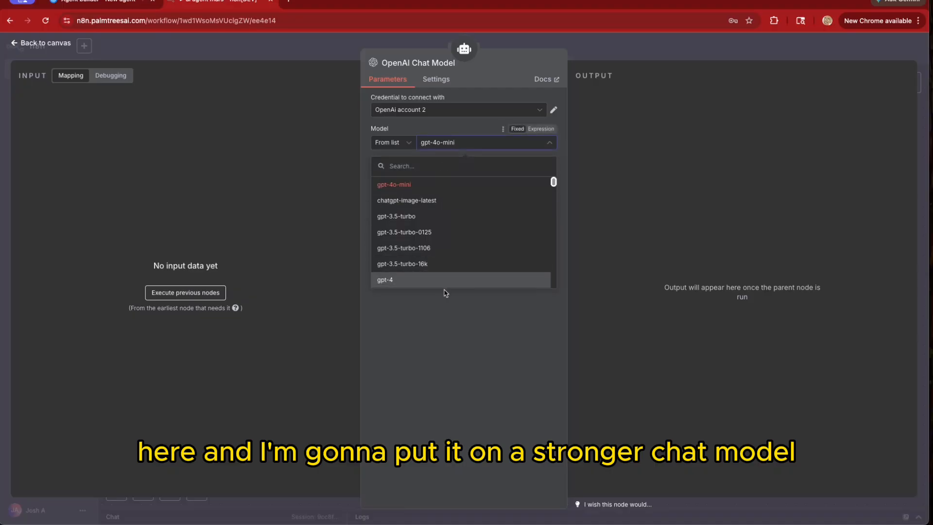
pyautogui.scroll(-3, 439, 239)
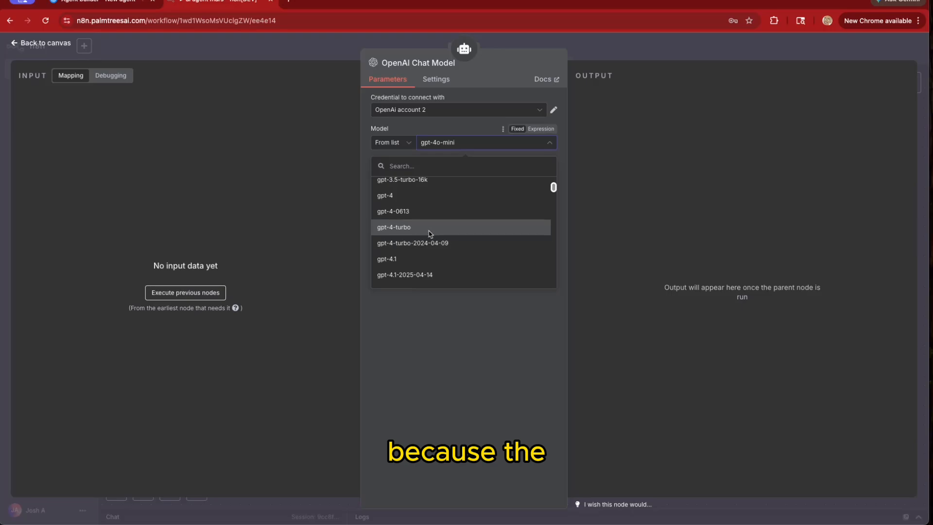
pyautogui.scroll(-5, 441, 236)
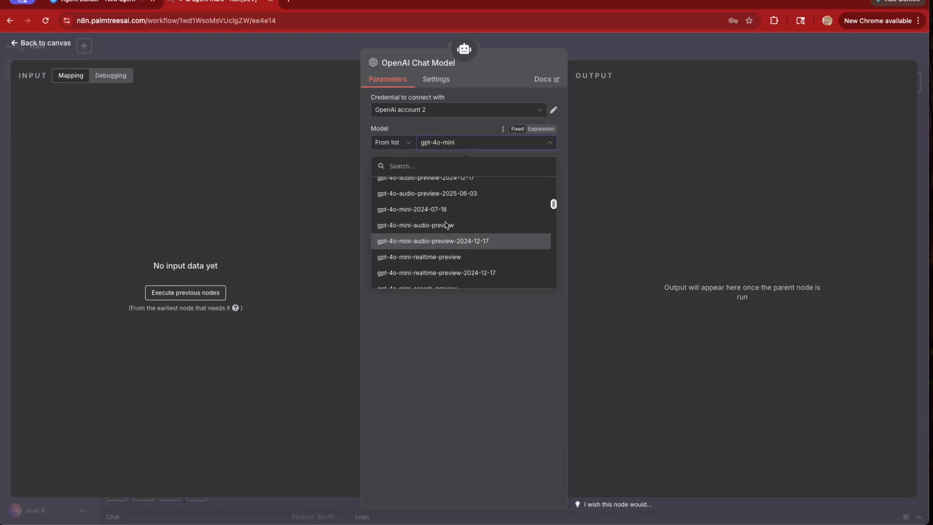
pyautogui.scroll(-5, 452, 223)
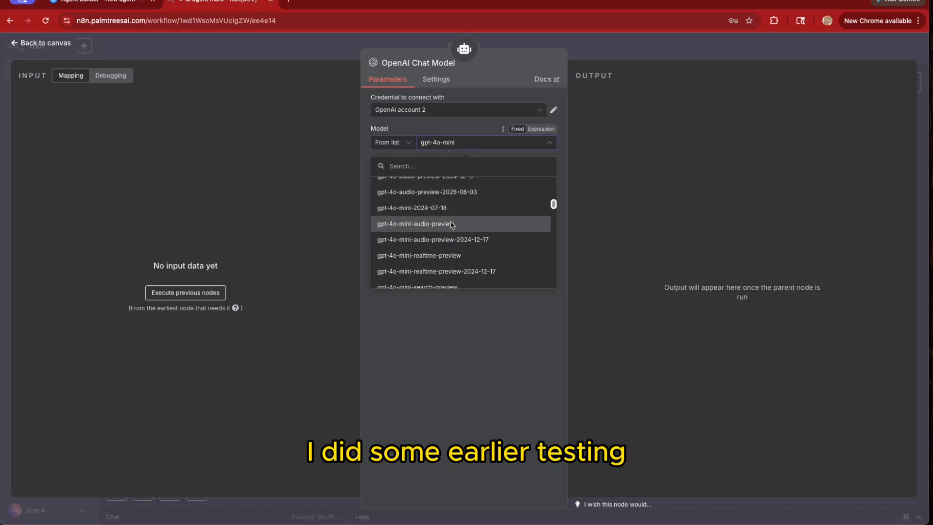
pyautogui.scroll(-3, 447, 250)
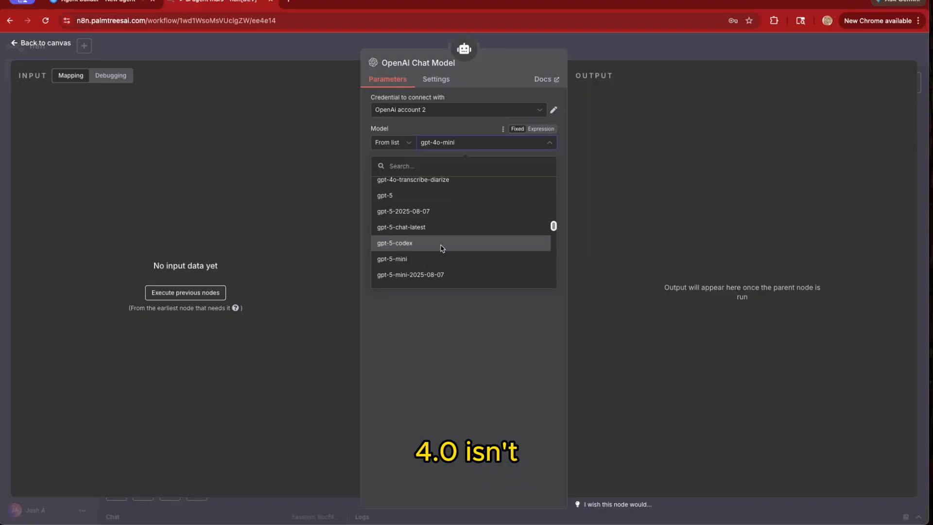
pyautogui.scroll(-2, 440, 242)
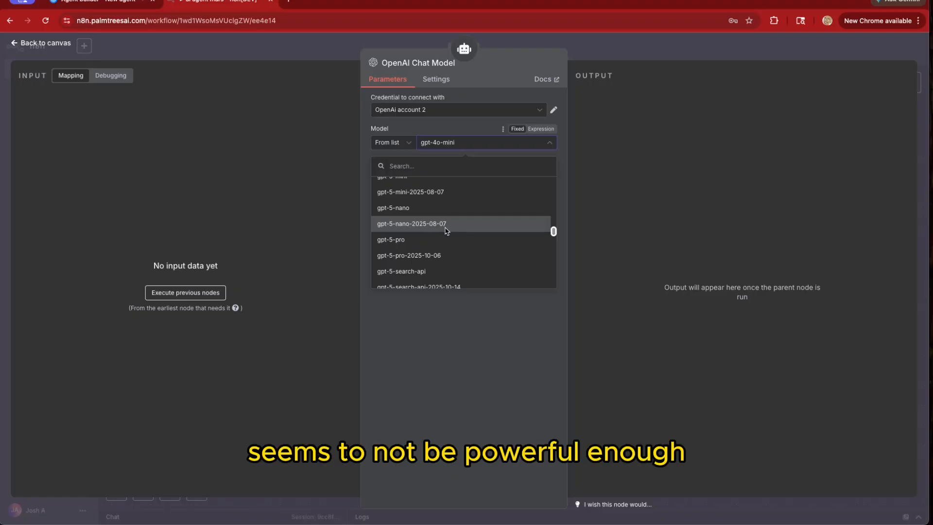
pyautogui.scroll(-2, 445, 230)
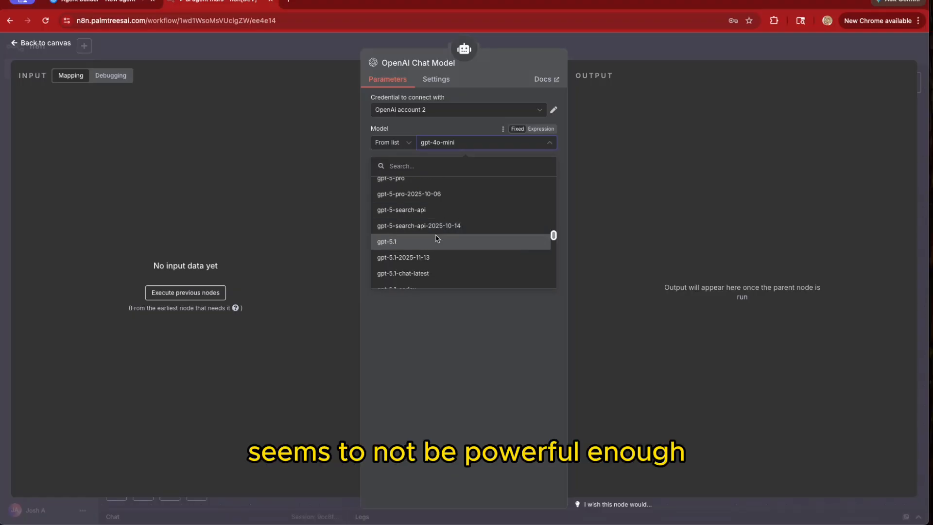
pyautogui.scroll(-3, 432, 230)
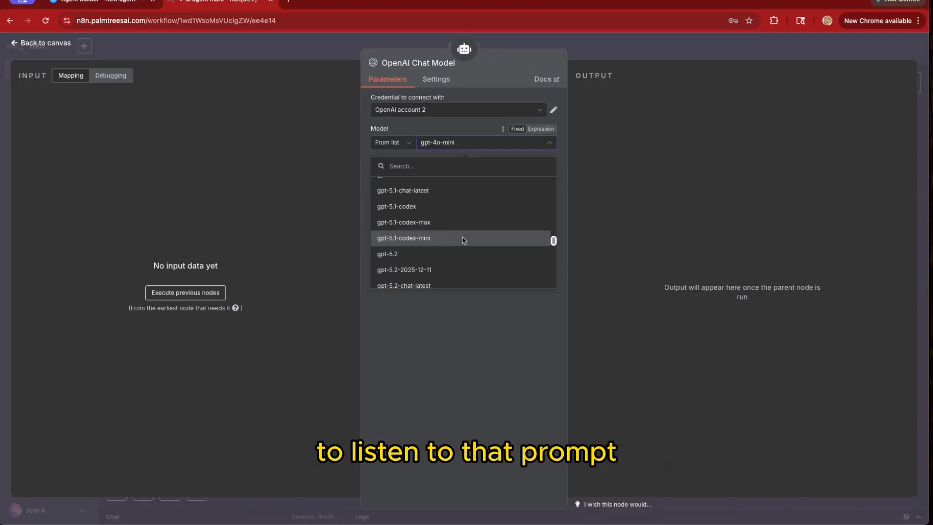
pyautogui.scroll(-3, 451, 239)
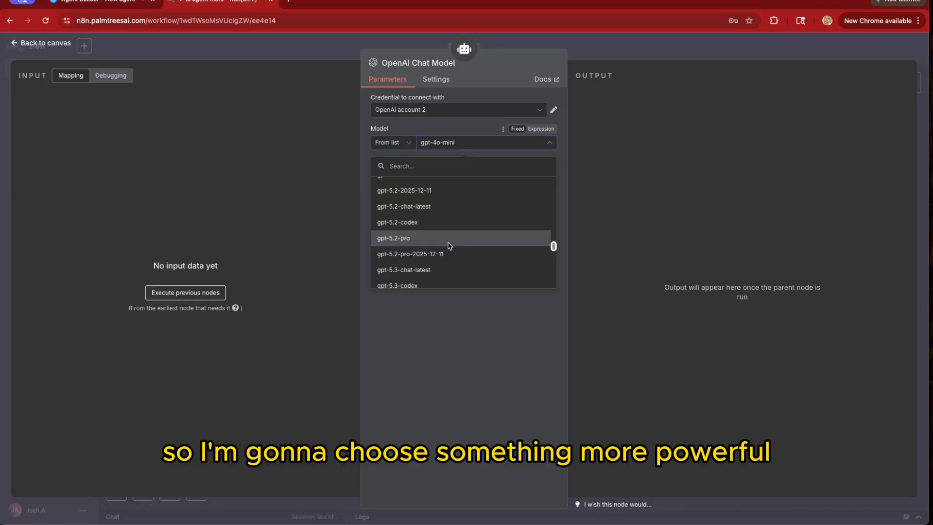
pyautogui.scroll(-3, 446, 245)
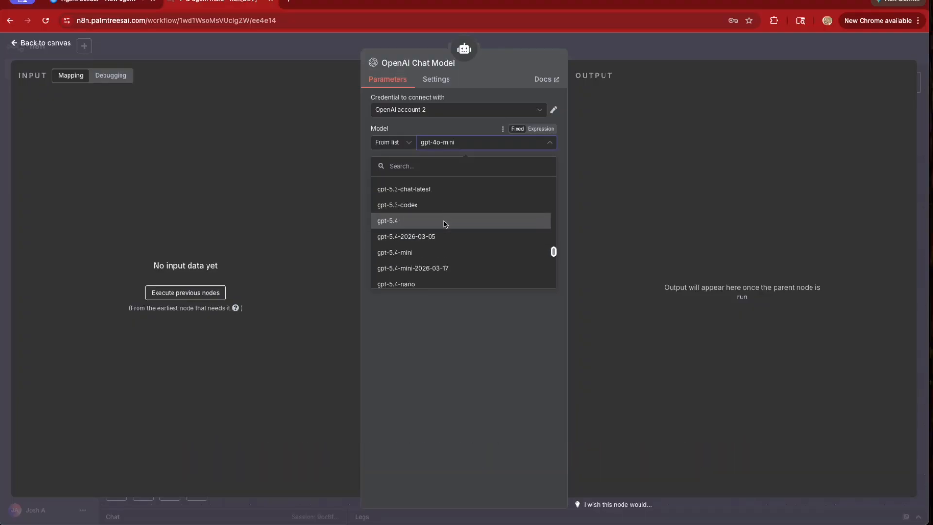
pyautogui.scroll(-1, 444, 217)
pyautogui.scroll(-5, 437, 254)
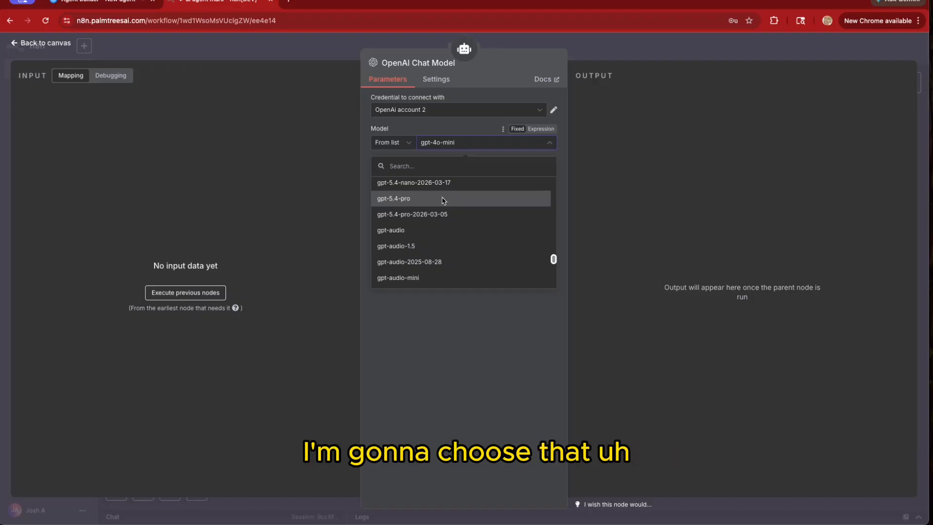
pyautogui.click(440, 203)
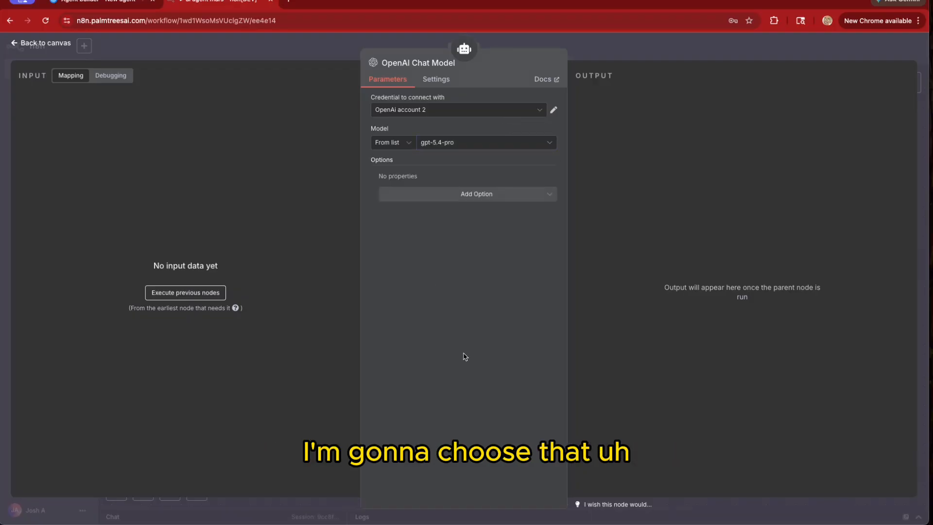
pyautogui.click(506, 45)
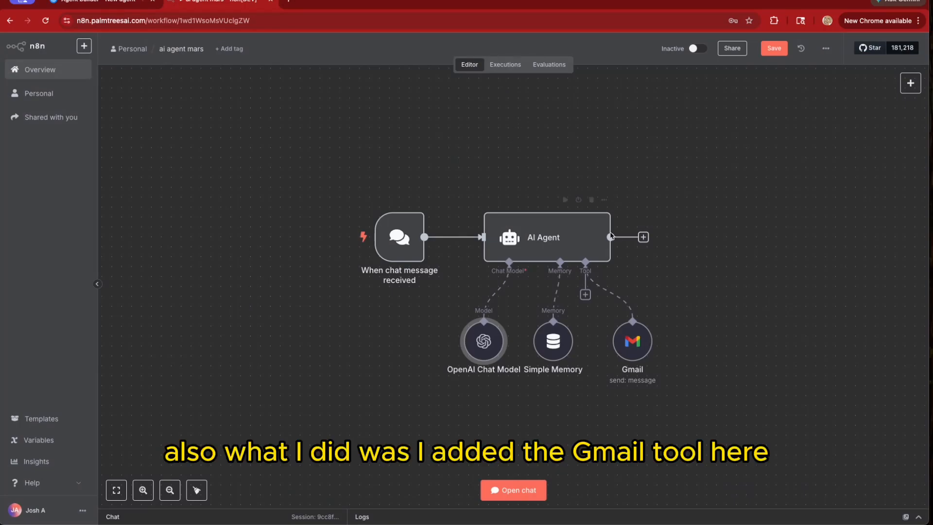
# Open the Gmail send-message tool node's parameters to view its model-defined recipient, subject and body
pyautogui.click(632, 349)
pyautogui.doubleClick(632, 348)
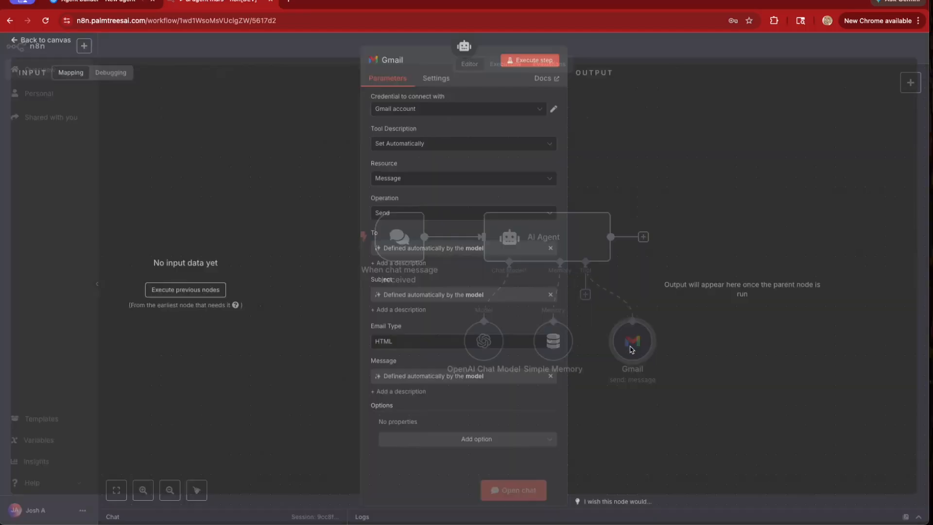
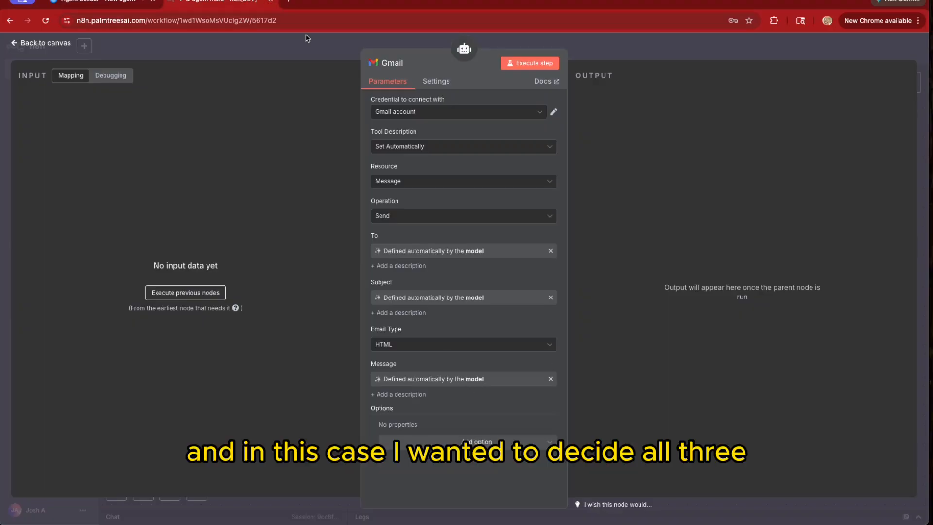
# Close the Gmail send-message tool panel to return to the 'ai agent mars' workflow canvas
pyautogui.click(381, 45)
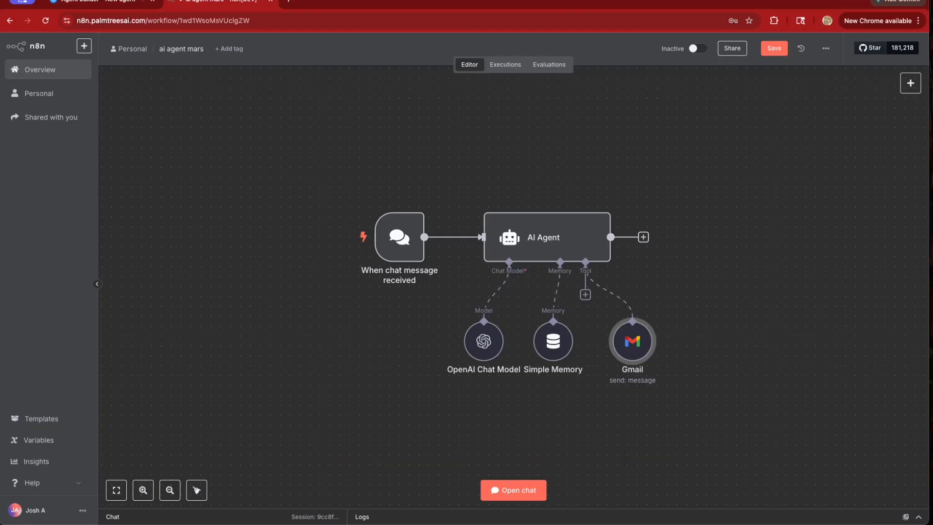
# Open the test chat and confirm the OpenAI Chat Model is set to gpt-5.4-mini
pyautogui.click(513, 490)
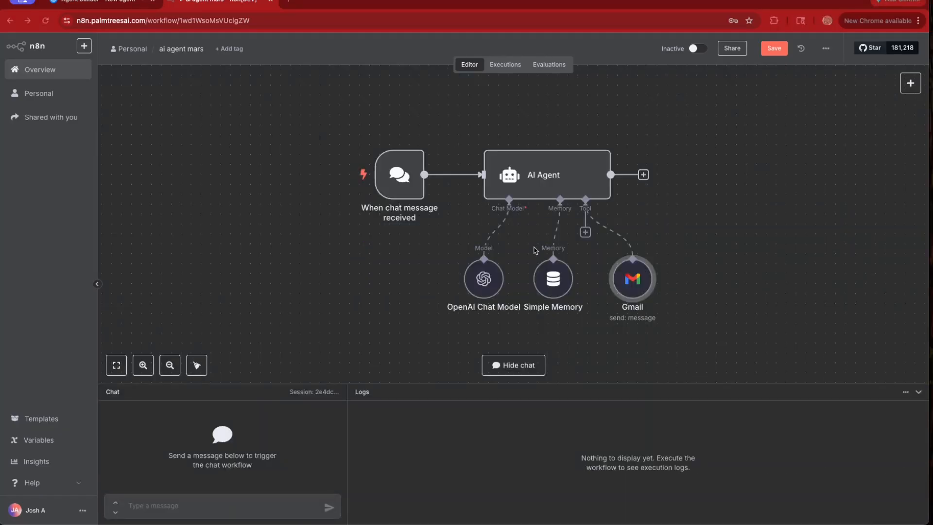
pyautogui.doubleClick(486, 278)
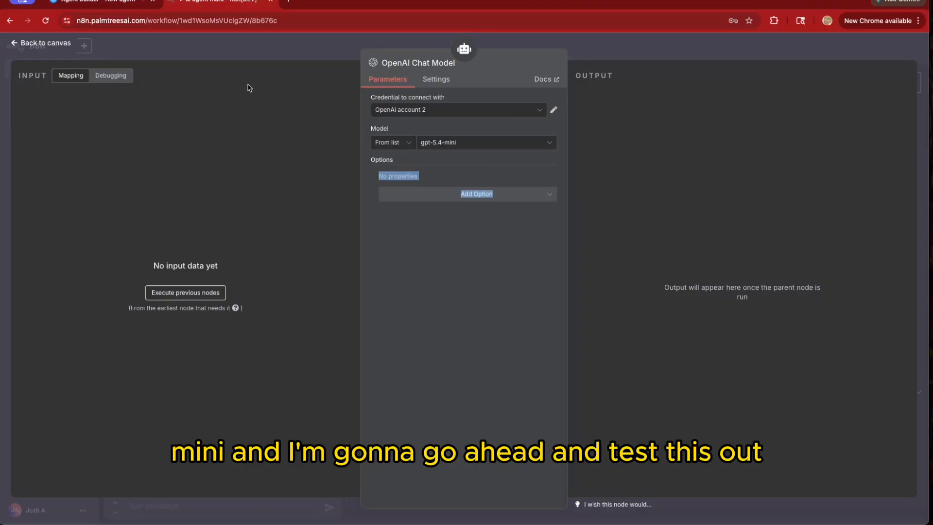
pyautogui.click(260, 44)
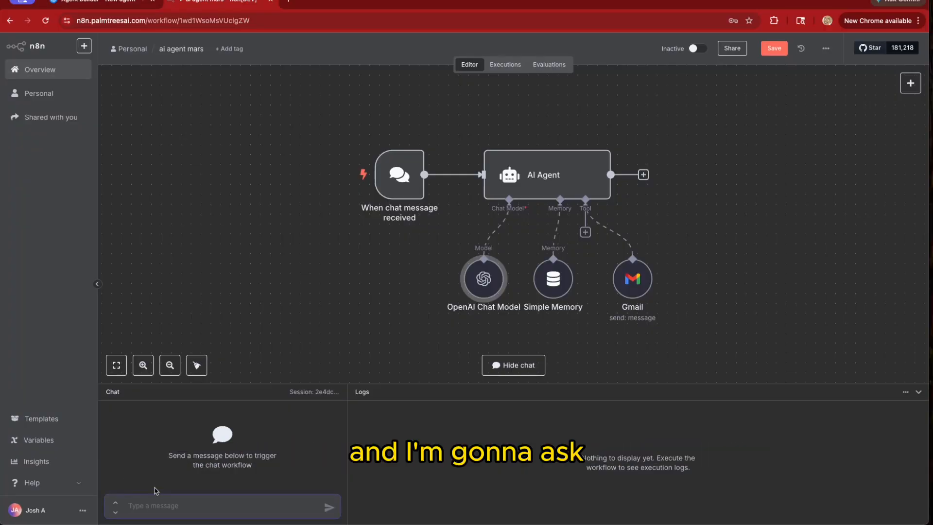
# Ask the chatbot 'do i actually have to go to mars?' and read its reply
pyautogui.write('do')
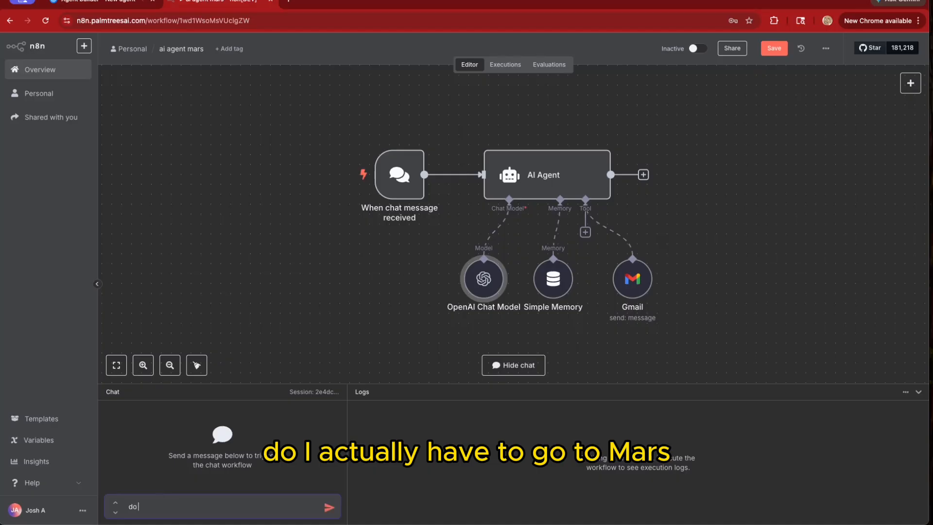
pyautogui.write(' i actually have to go to mars?')
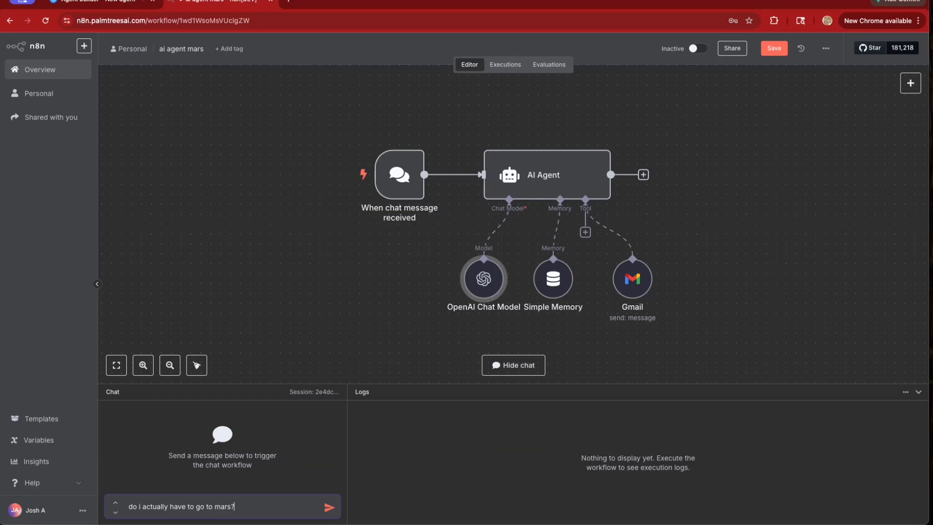
pyautogui.press('Return')
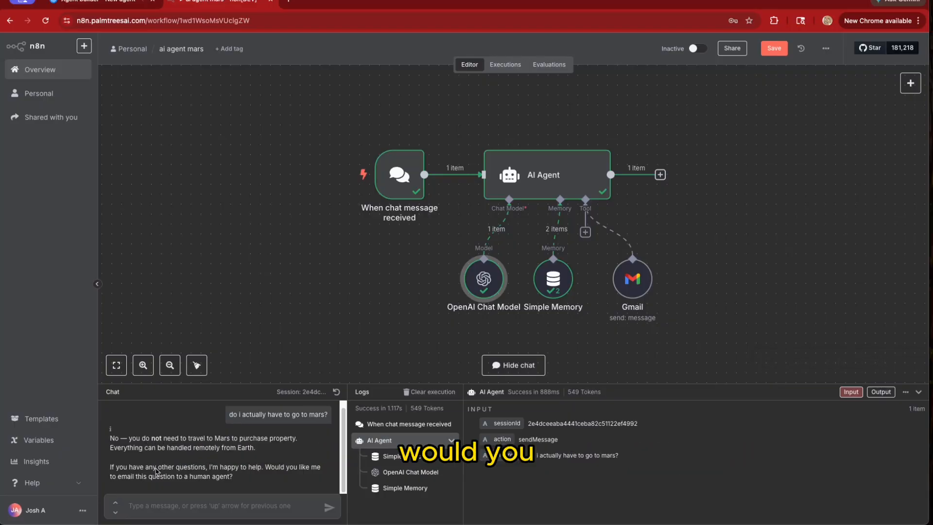
pyautogui.click(150, 505)
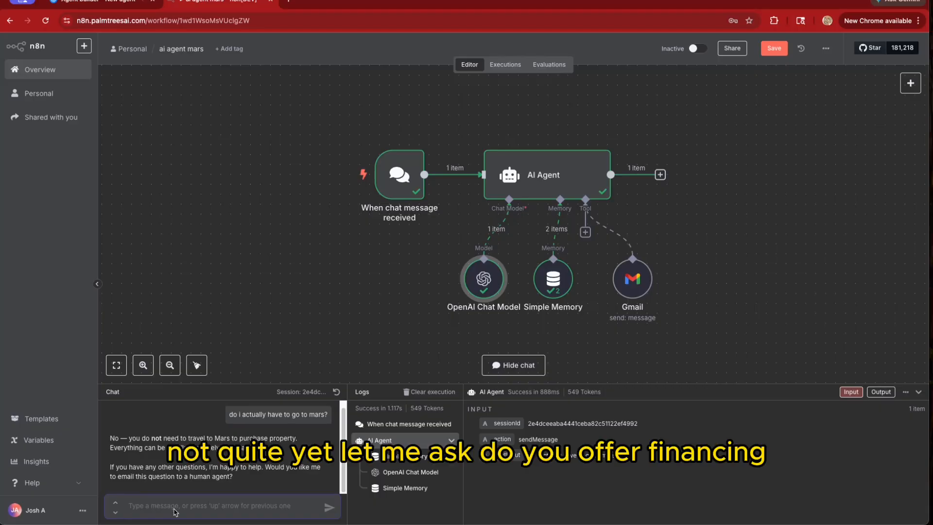
# Ask the chatbot 'do you offer financing?' and scroll through its answer
pyautogui.write('do you off')
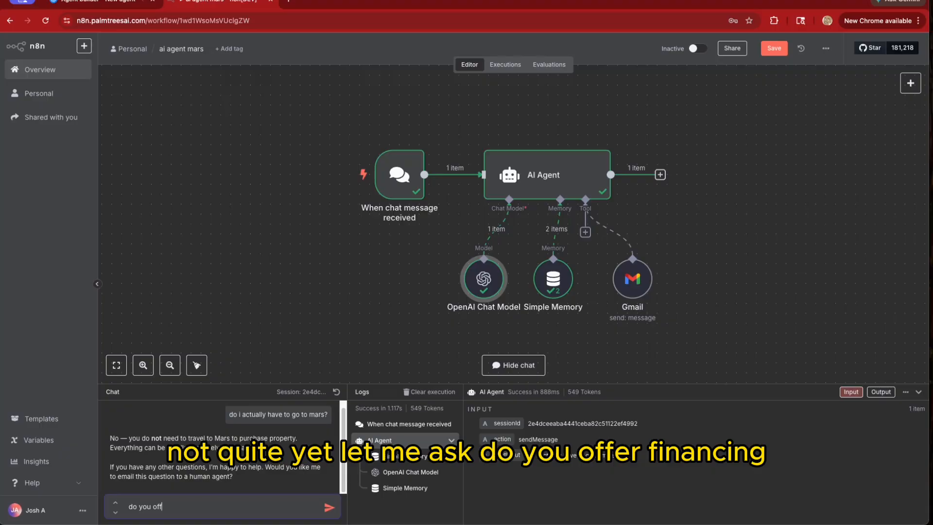
pyautogui.write('er financing?')
pyautogui.press('Return')
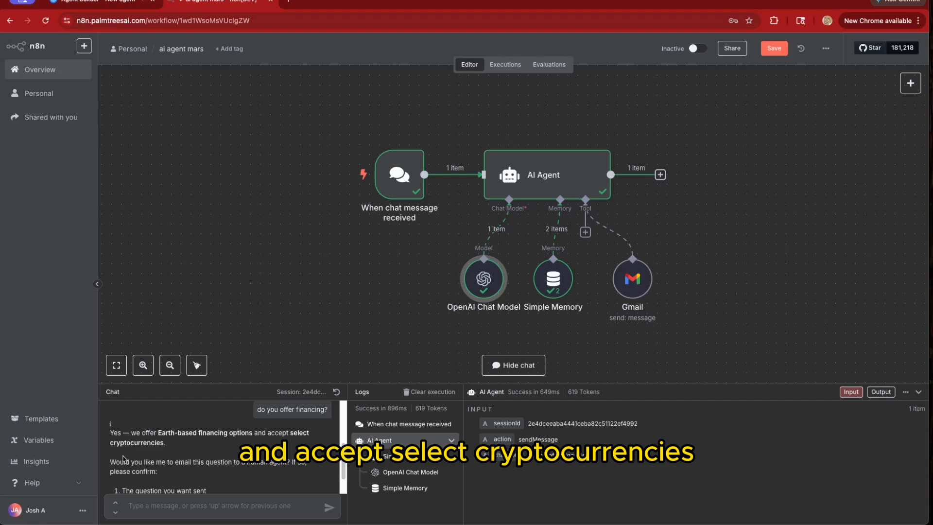
pyautogui.scroll(-1, 128, 459)
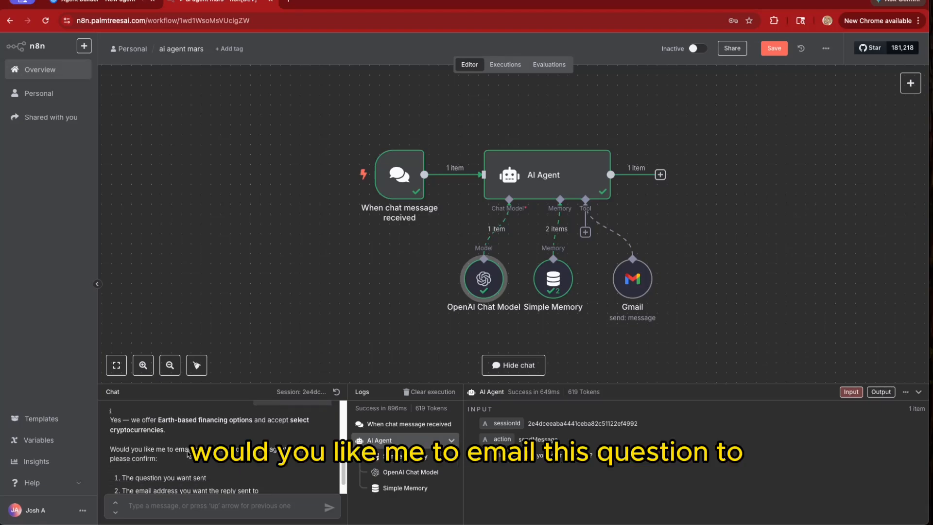
pyautogui.scroll(-1, 145, 461)
pyautogui.scroll(-1, 145, 460)
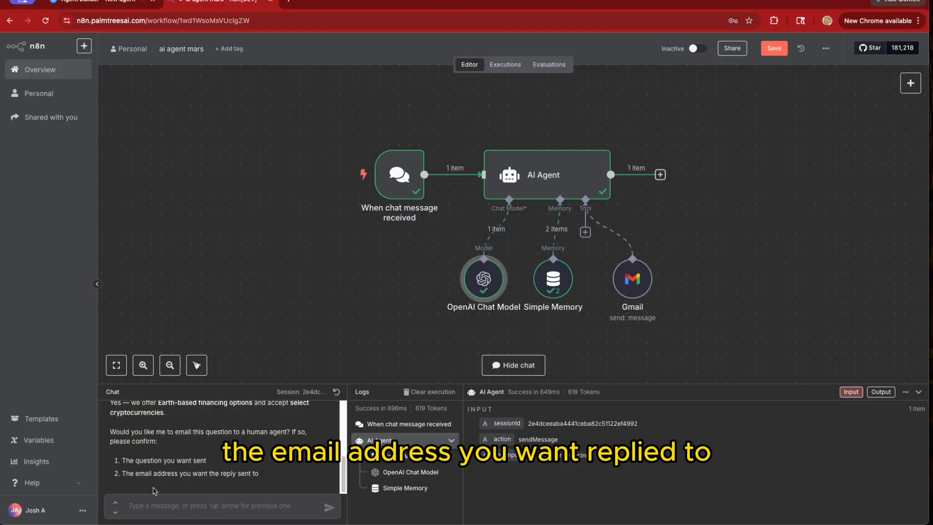
pyautogui.click(135, 503)
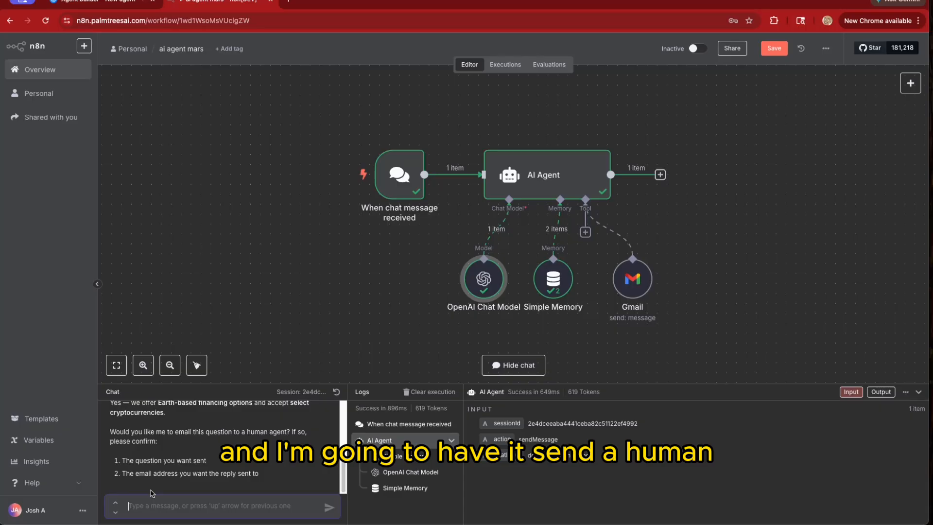
# Send a chat request to forward 'how much is your most expensive property available?' to a human, with a reply email
pyautogui.write('h')
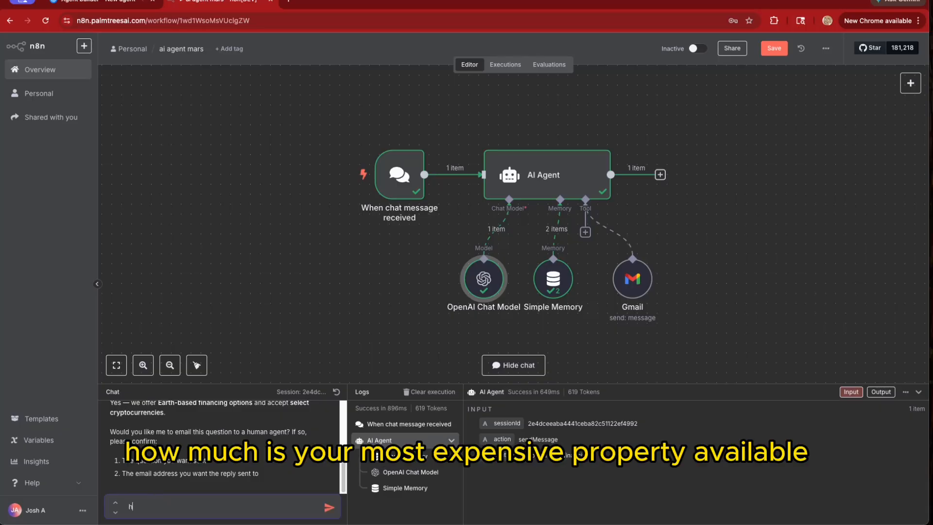
pyautogui.write('ow much is your mod')
pyautogui.write('t expensive pr')
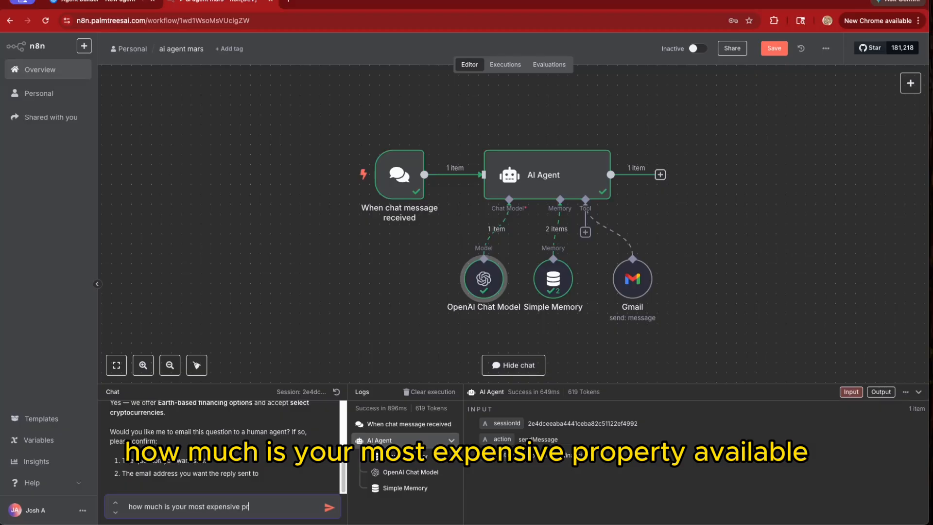
pyautogui.write('operty available')
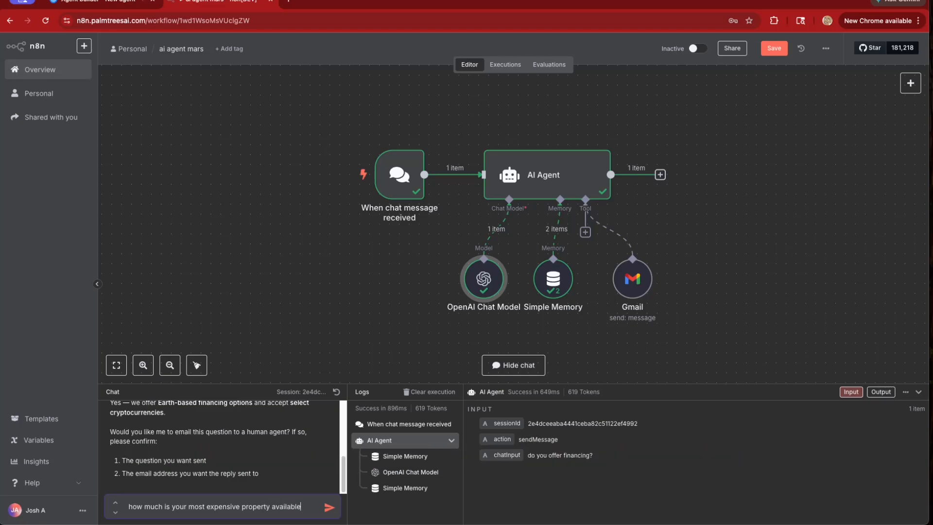
pyautogui.write('?')
pyautogui.click(129, 506)
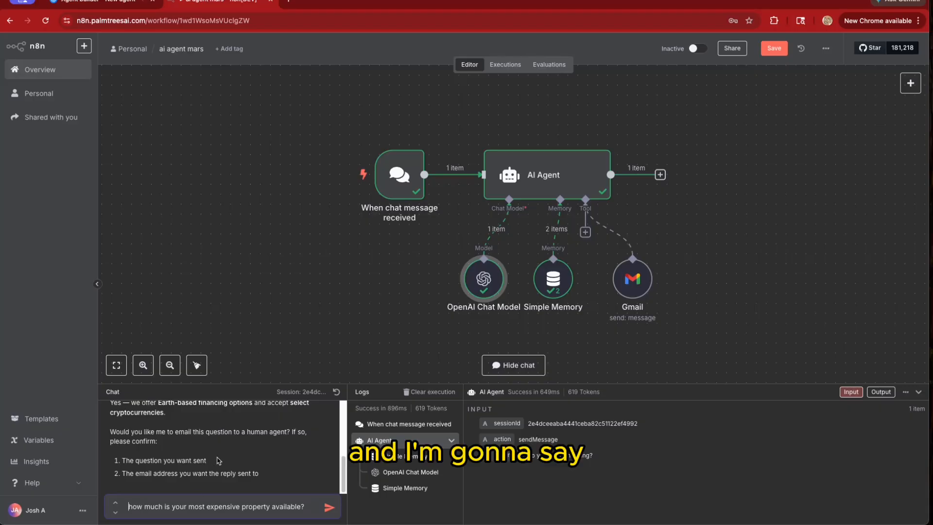
pyautogui.write('i want the following question sent to a human,')
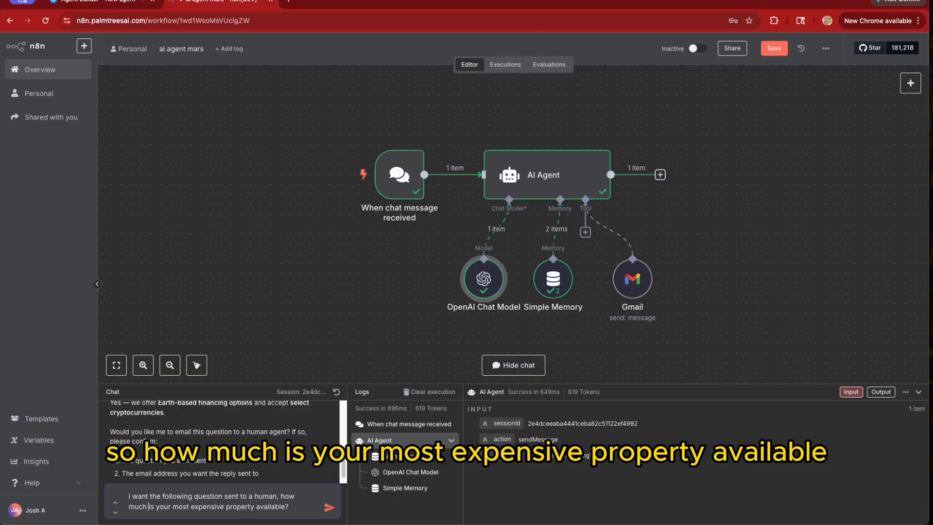
pyautogui.click(286, 507)
pyautogui.write('? a g')
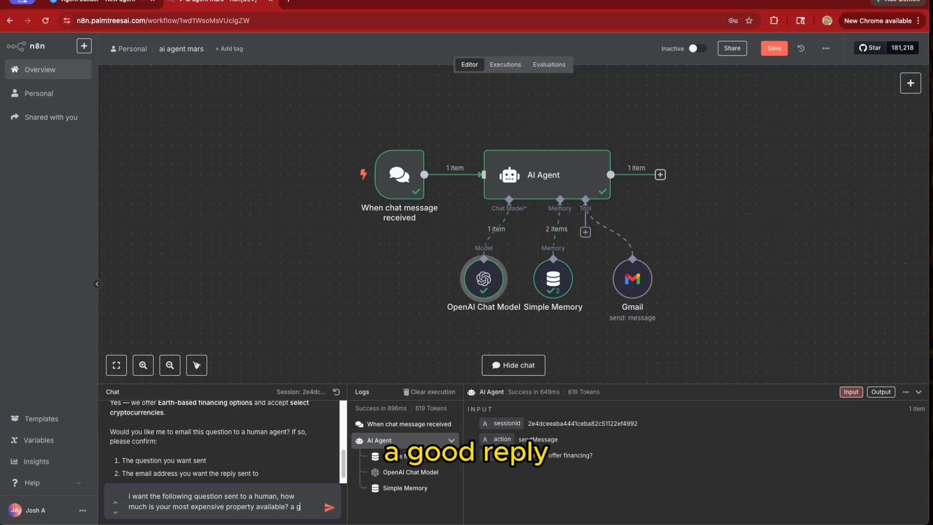
pyautogui.write('ood repla')
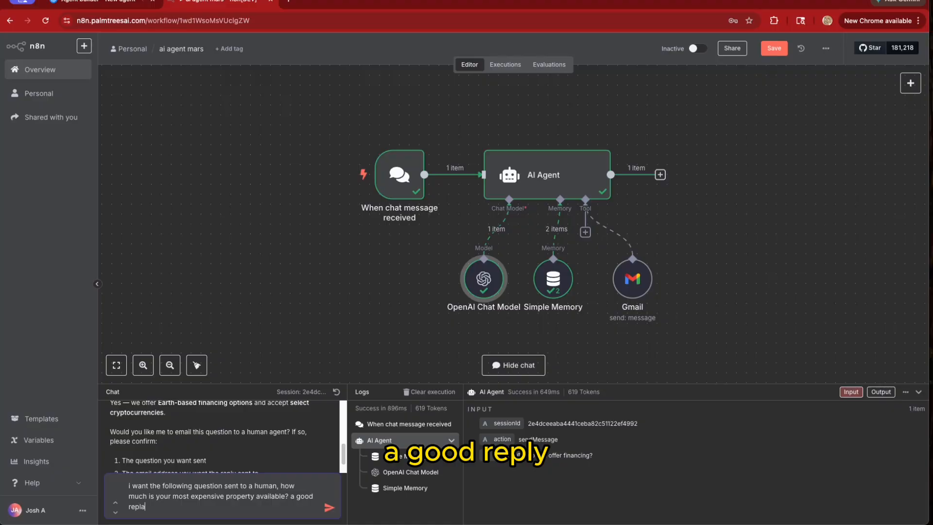
pyautogui.write('y ema')
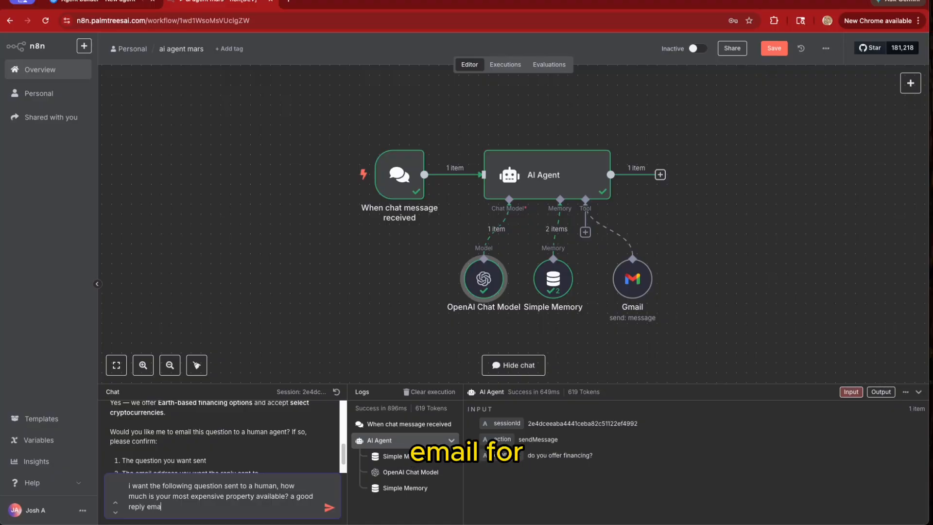
pyautogui.write('il fro')
pyautogui.write('e')
pyautogui.press('BackSpace')
pyautogui.press('BackSpace')
pyautogui.write('oe m')
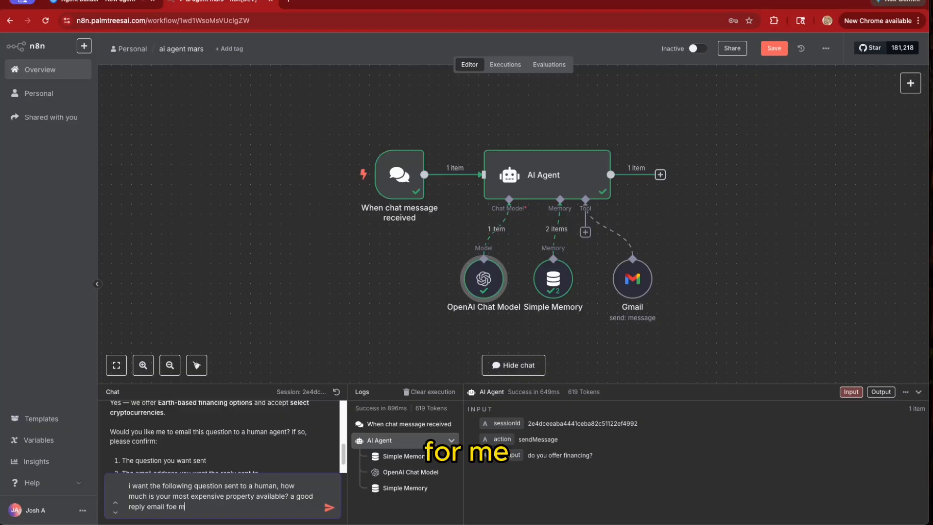
pyautogui.press('BackSpace')
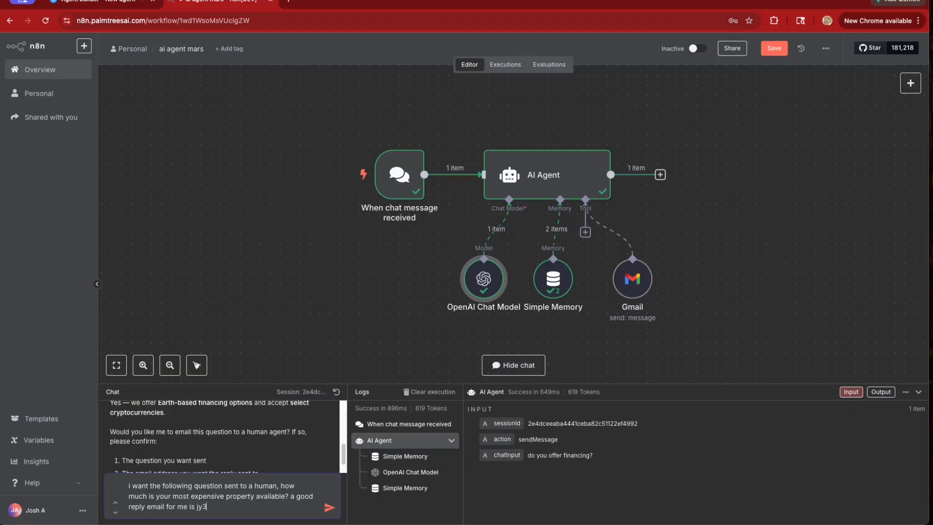
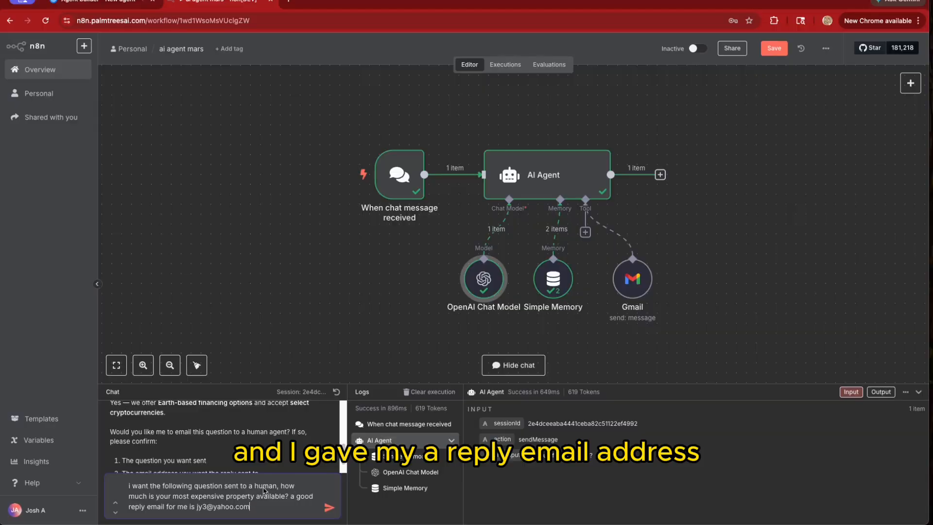
pyautogui.click(329, 509)
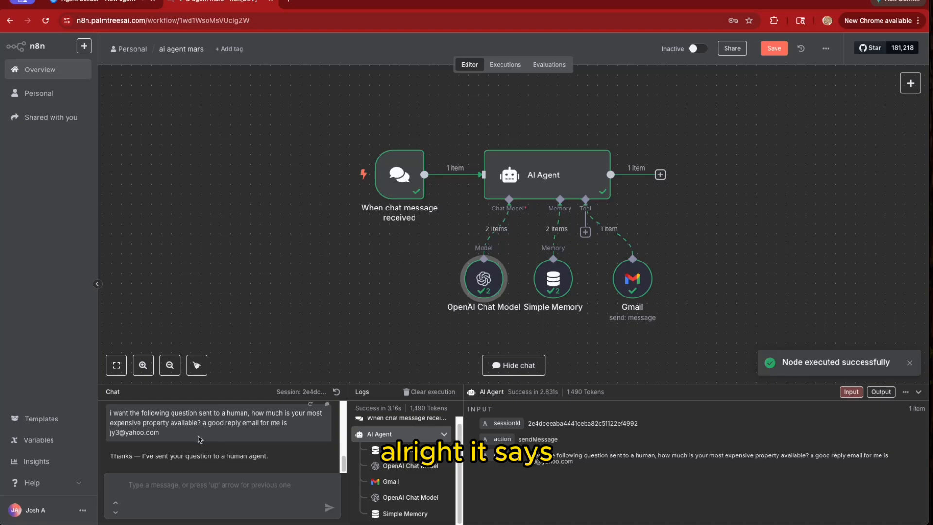
# Review the agent's forwarding confirmation, then switch to the mailbox window to check the inquiry email
pyautogui.scroll(3, 198, 439)
pyautogui.scroll(-3, 199, 440)
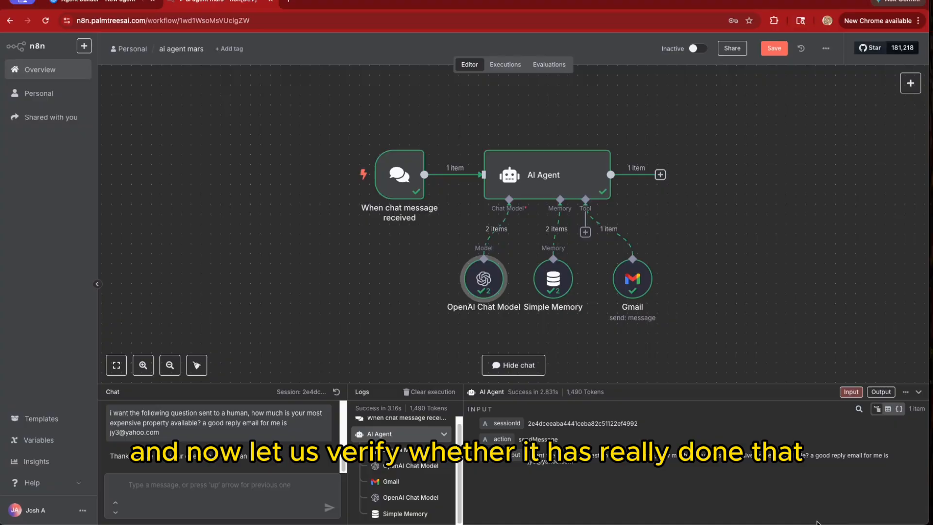
pyautogui.moveTo(815, 523)
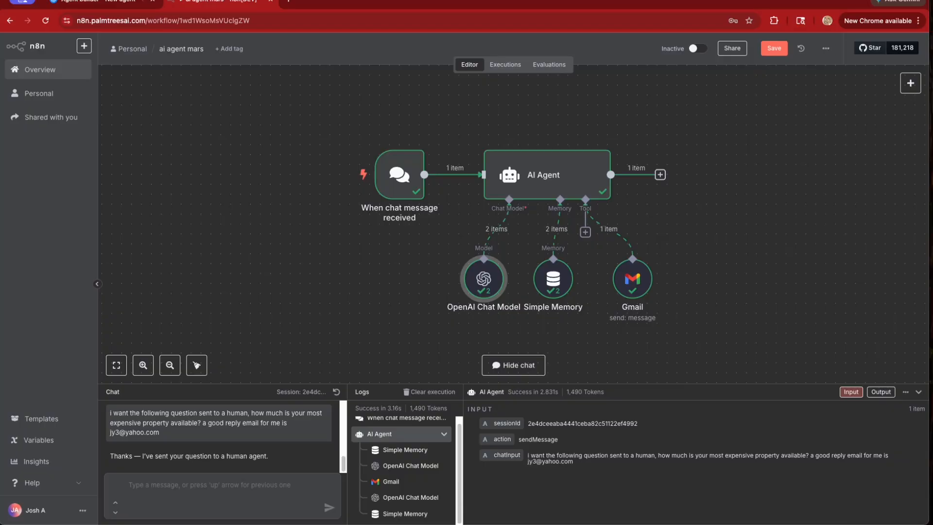
pyautogui.press('super+Tab')
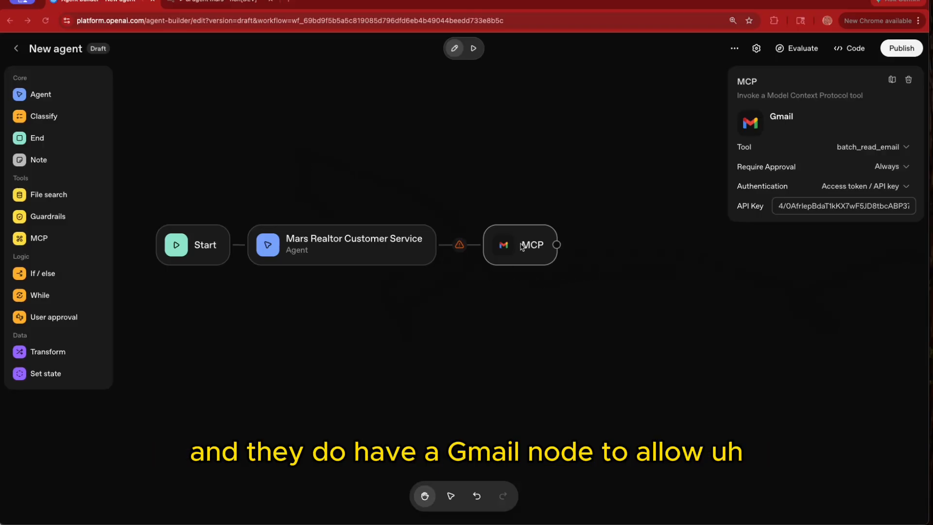
# Nudge the Gmail MCP node down and right, then open the Mars Realtor Customer Service agent
pyautogui.moveTo(533, 241); pyautogui.dragTo(554, 255)
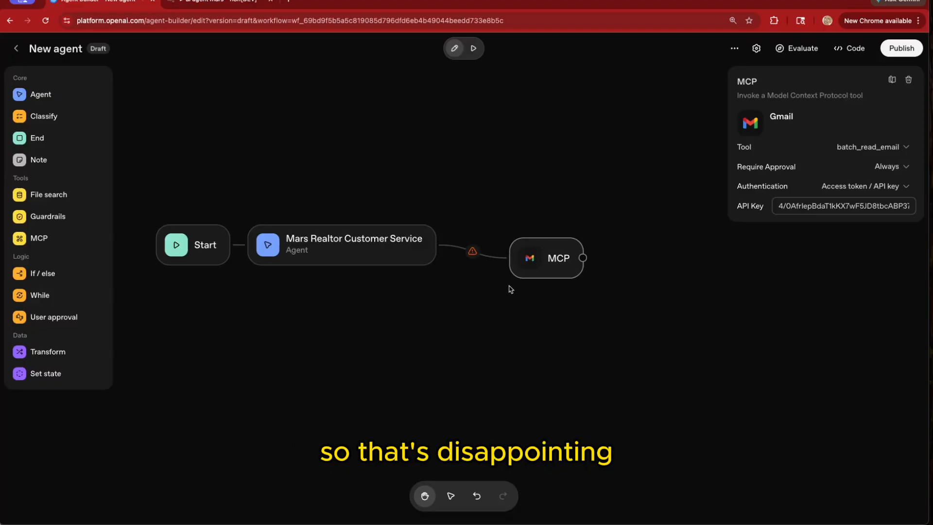
pyautogui.click(348, 257)
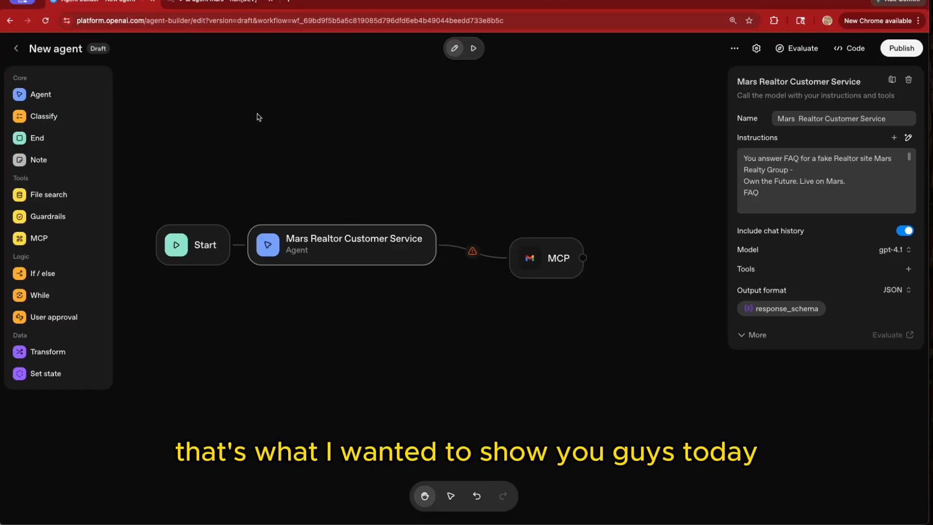
# Switch back to the n8n tab showing the fully executed 'ai agent mars' workflow
pyautogui.click(208, 7)
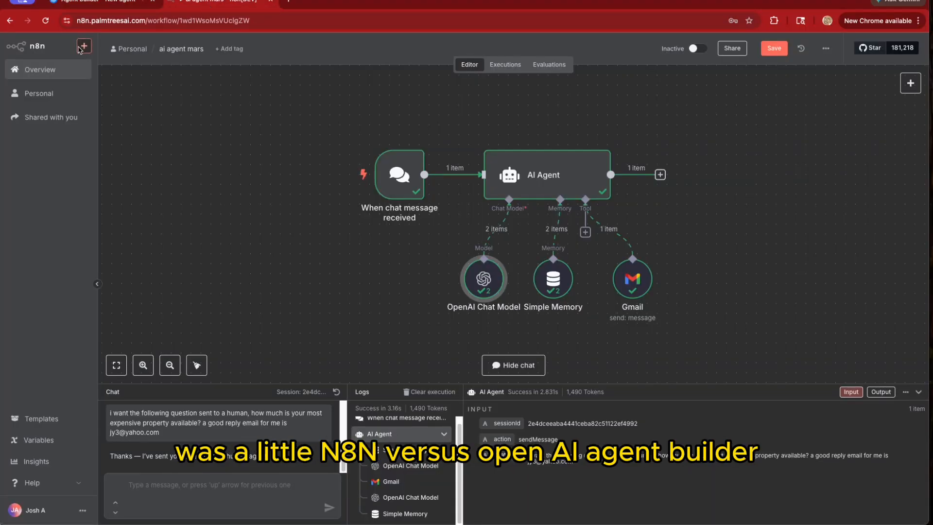
pyautogui.click(96, 6)
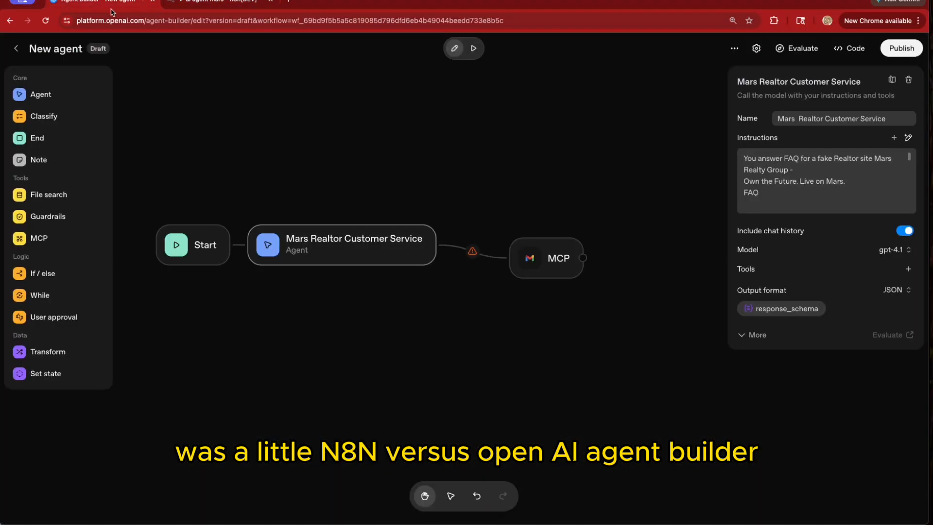
pyautogui.click(204, 6)
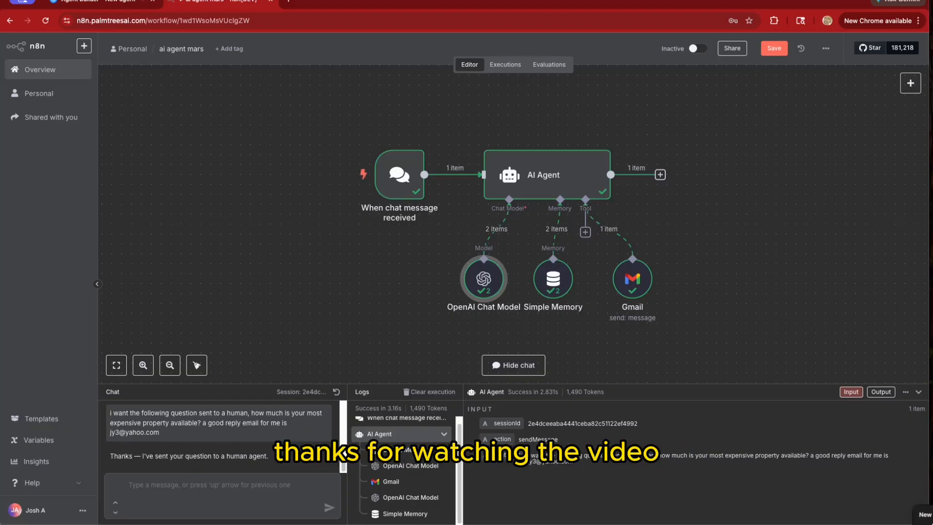
pyautogui.moveTo(931, 523)
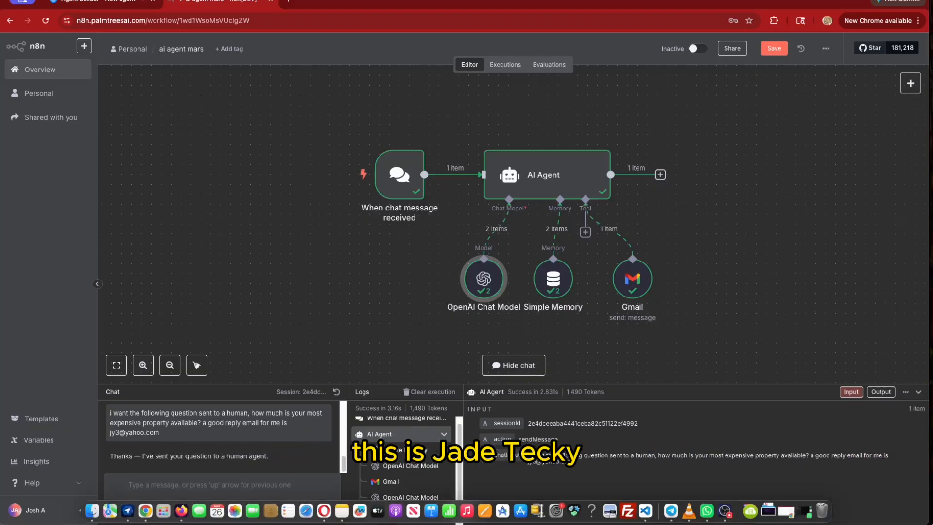